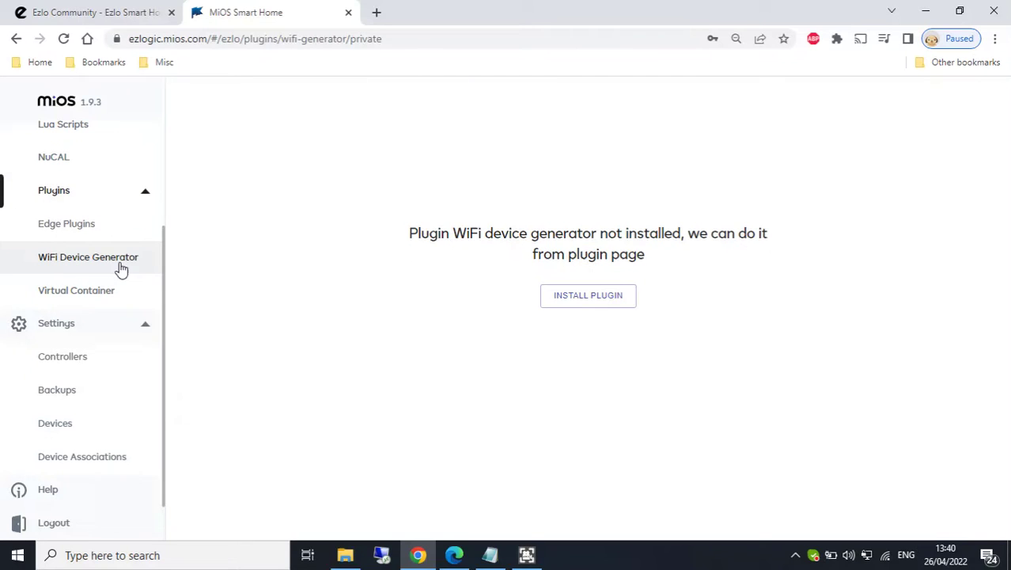
Copy the Ezlo WiFi device generator 1.0.1 from the Marketplace and install it on the online controller.
click(557, 307)
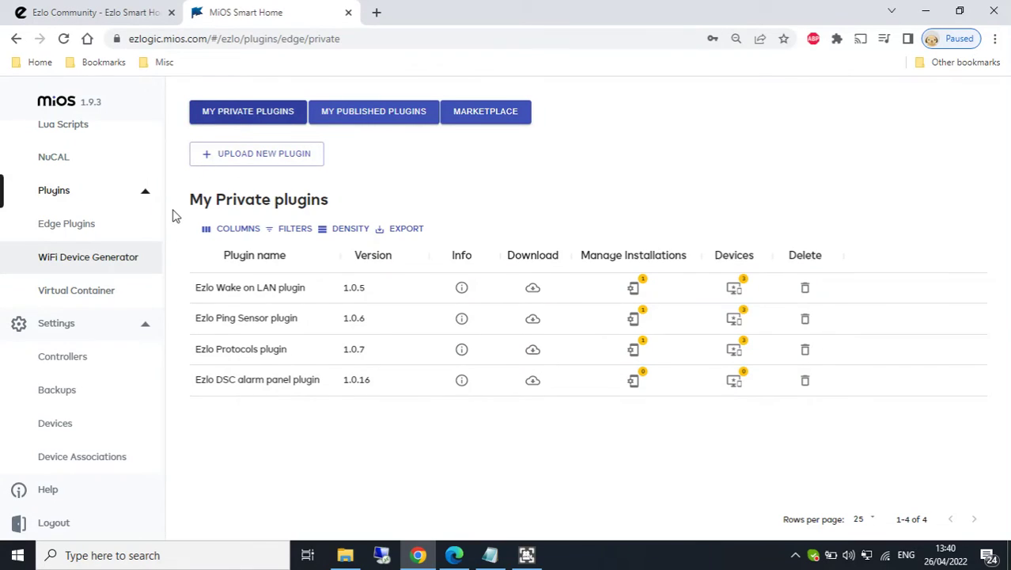
click(484, 111)
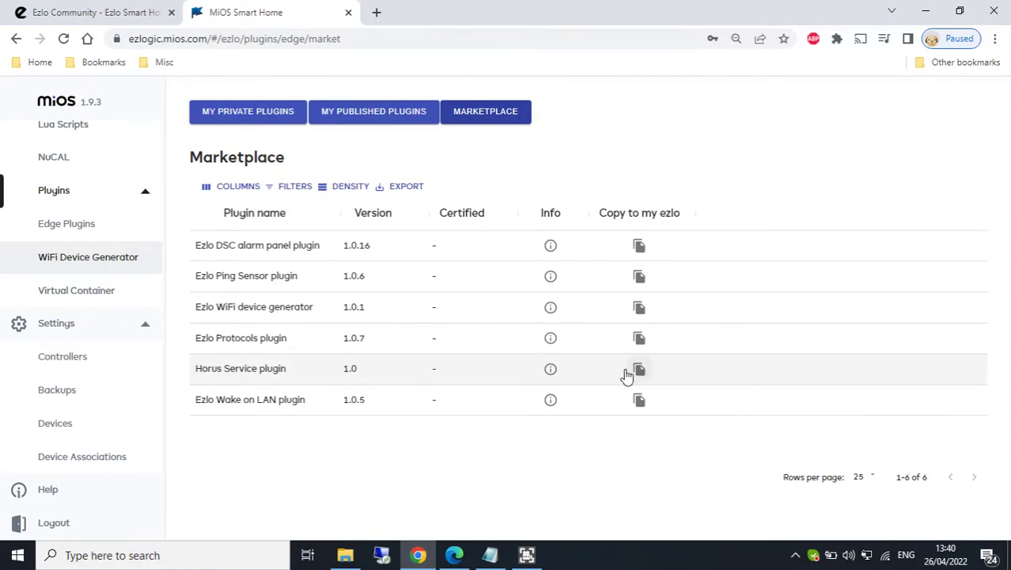
click(639, 311)
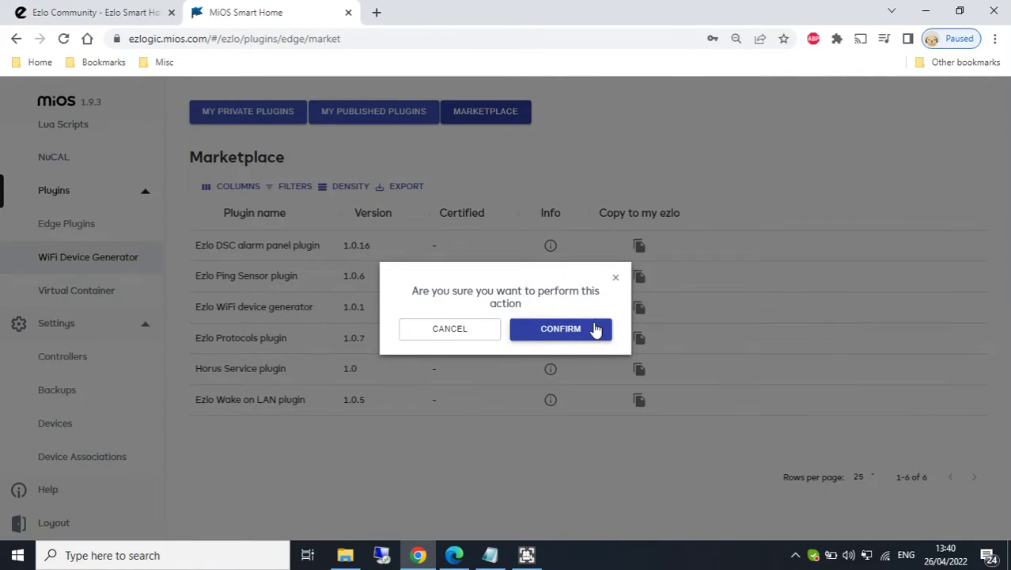
click(595, 328)
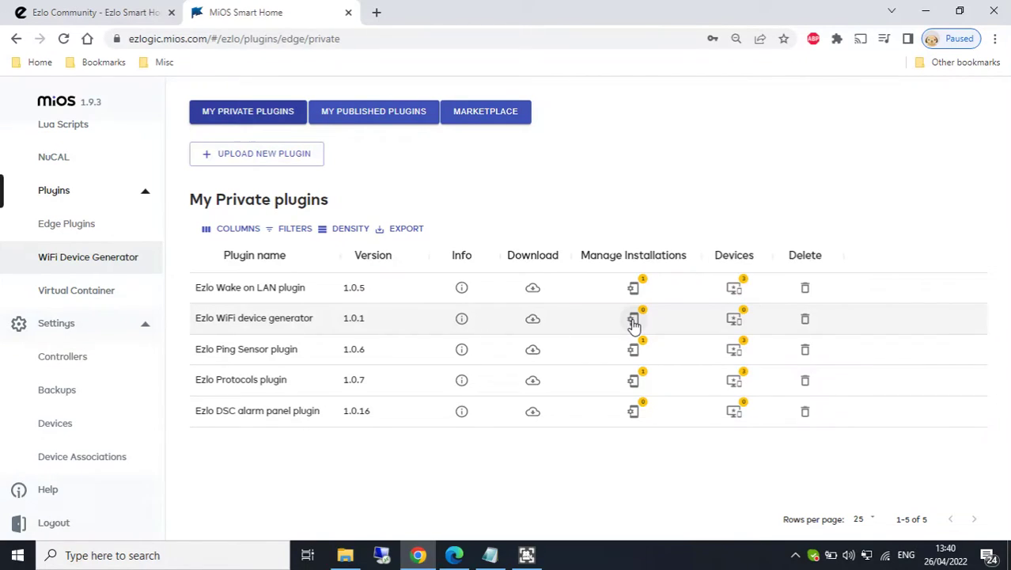
click(633, 320)
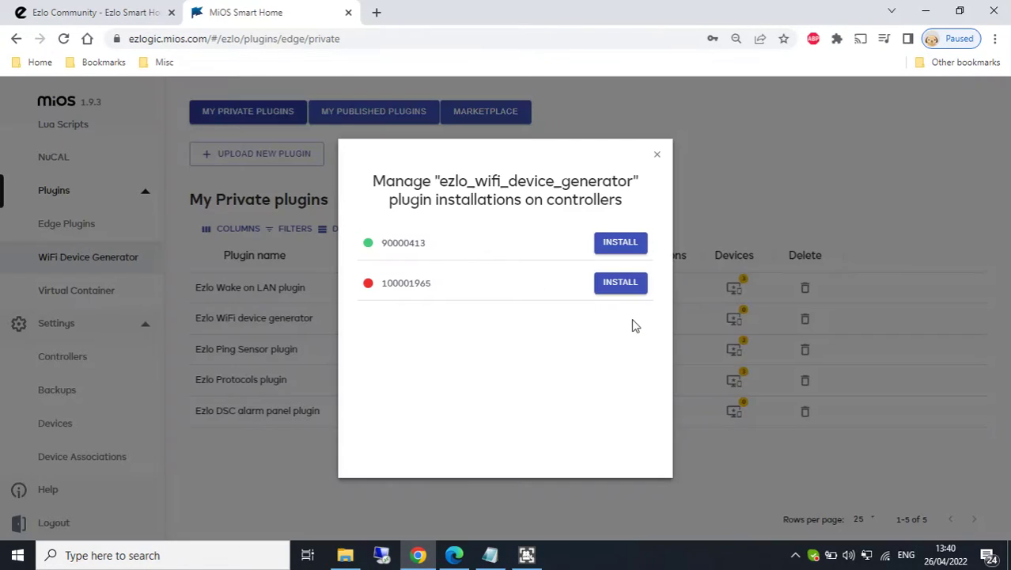
click(620, 245)
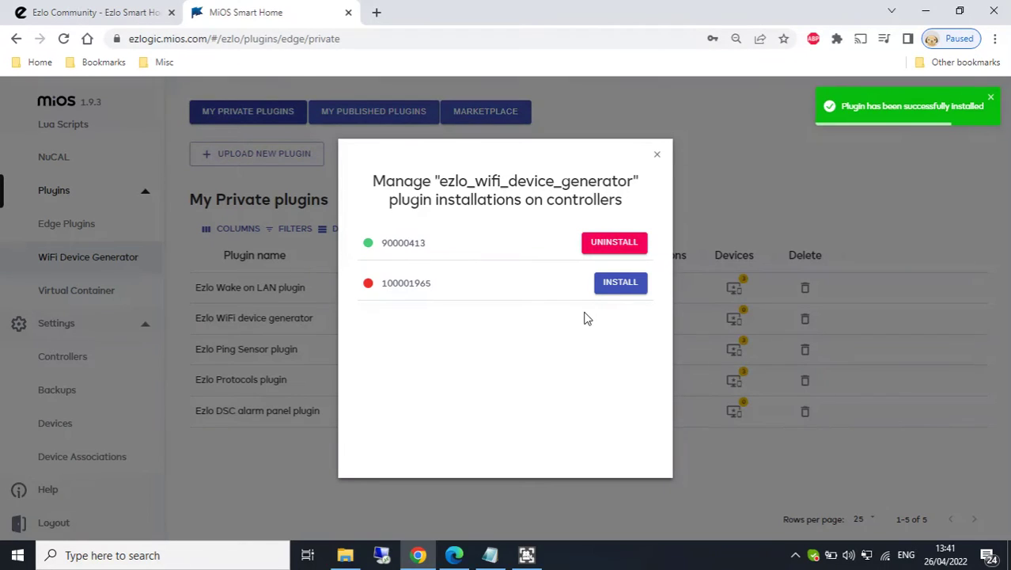
Start a new WiFi device template named 'Wifi Plugin Demo' in the WiFi Device Generator.
click(658, 156)
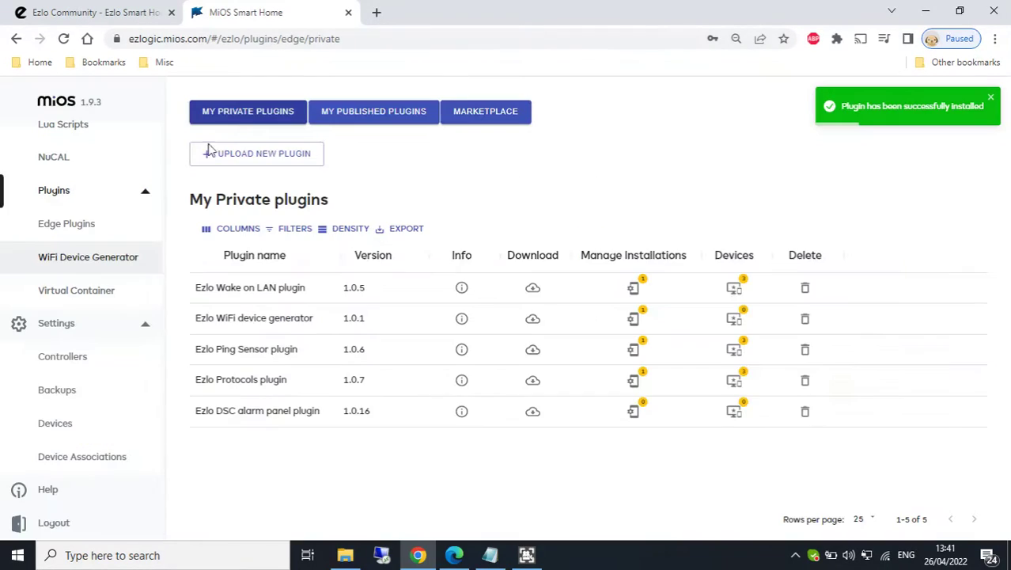
click(80, 262)
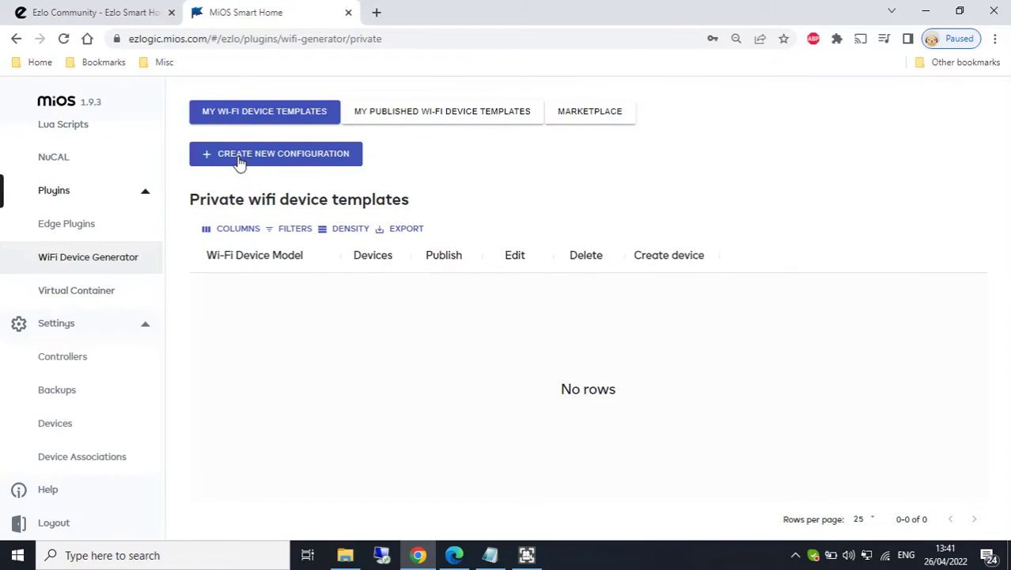
click(282, 158)
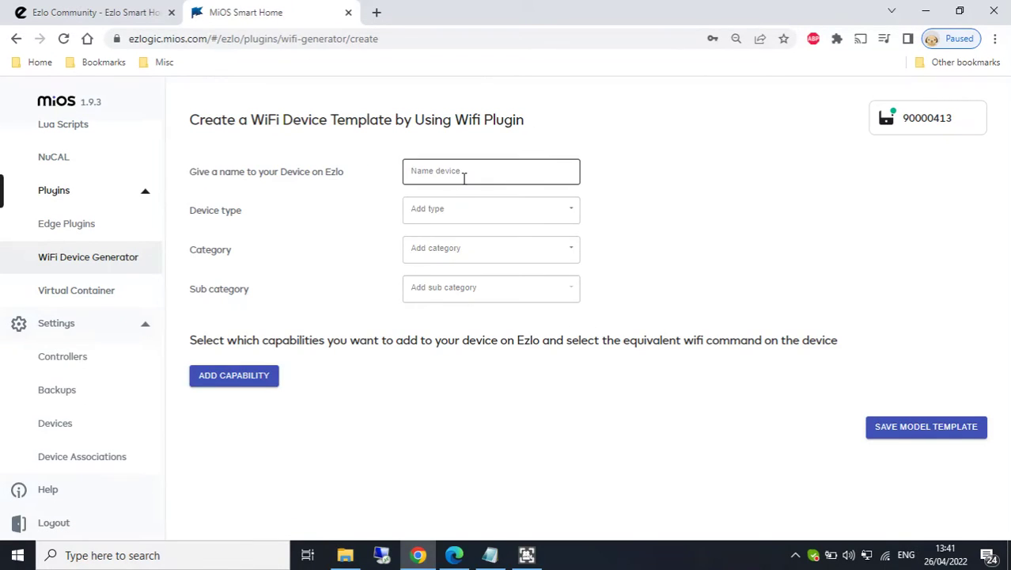
click(464, 178)
text(Wifi)
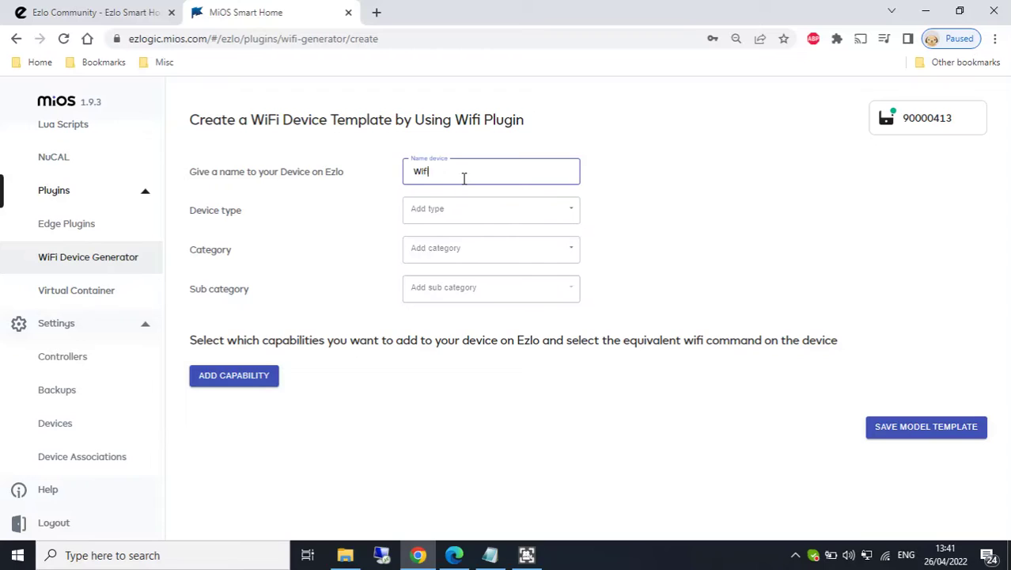
text( Plugin Demo)
Set the template's device type to Plug-Switch.
click(462, 217)
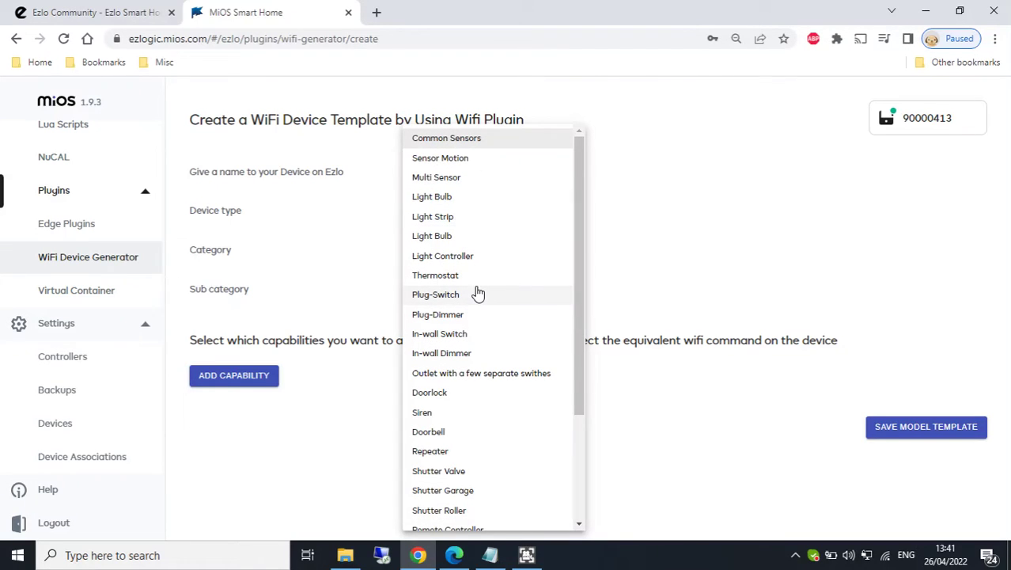
scroll(478, 294, down, 1)
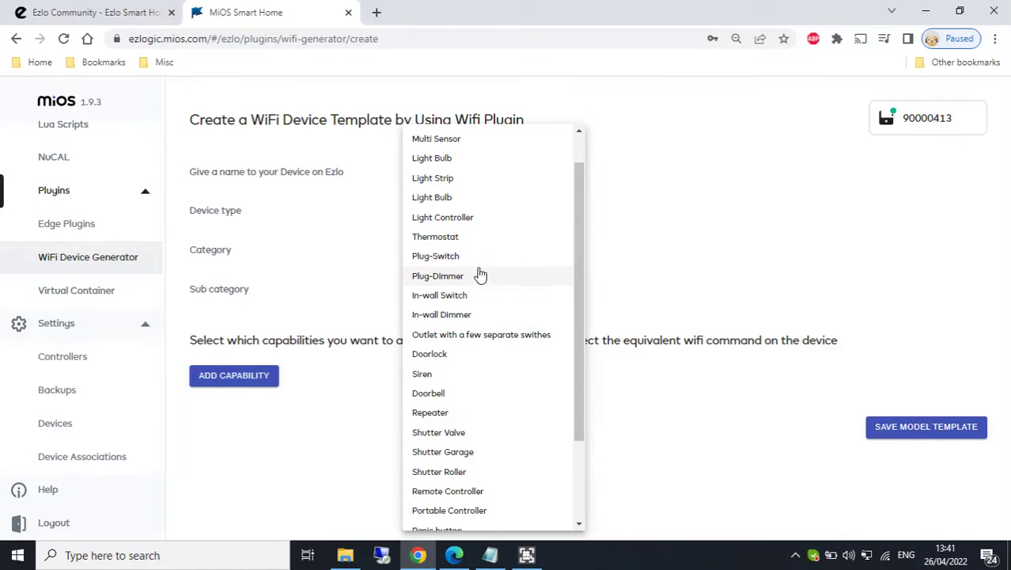
scroll(487, 259, down, 3)
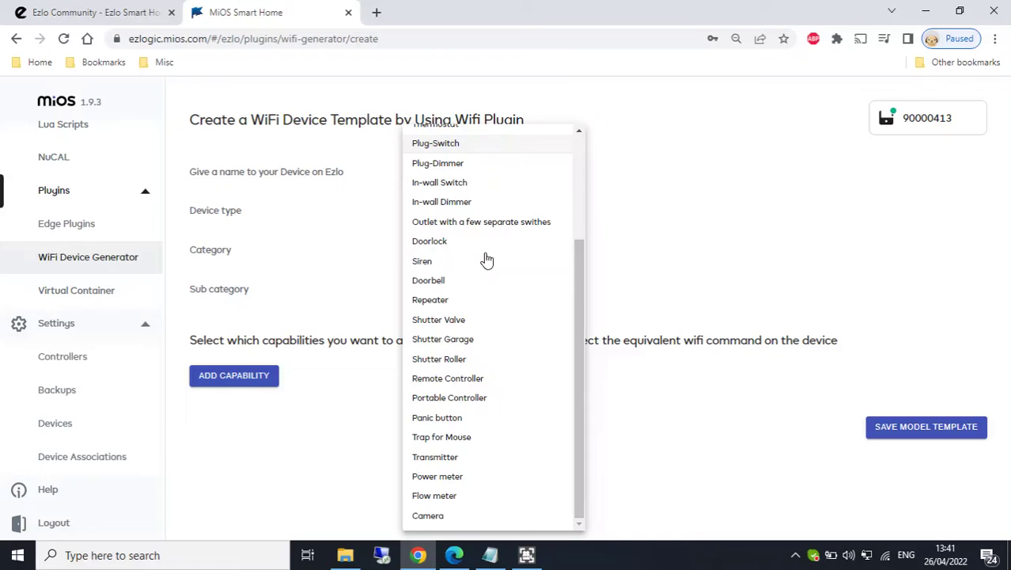
scroll(486, 260, up, 4)
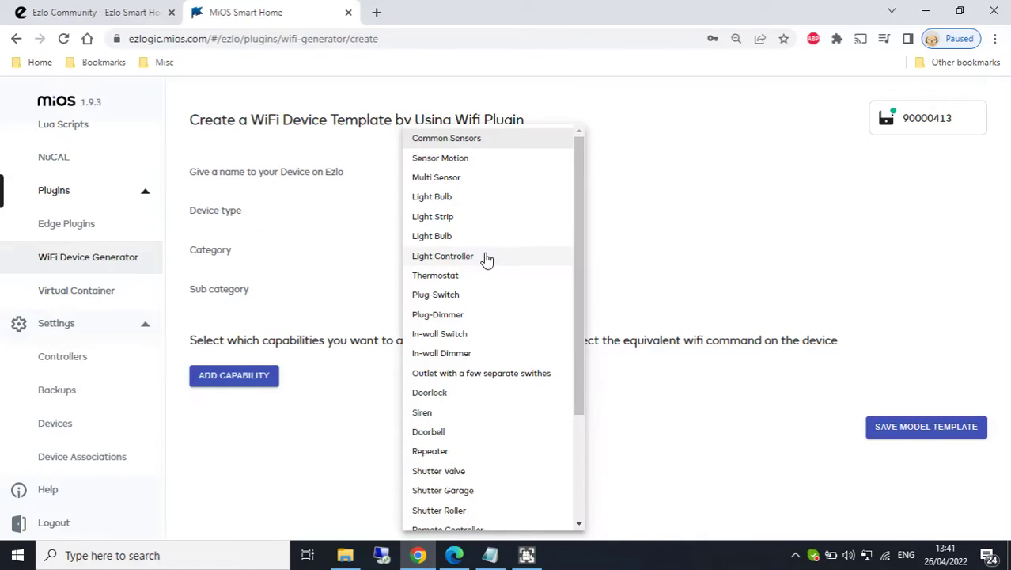
scroll(487, 259, down, 3)
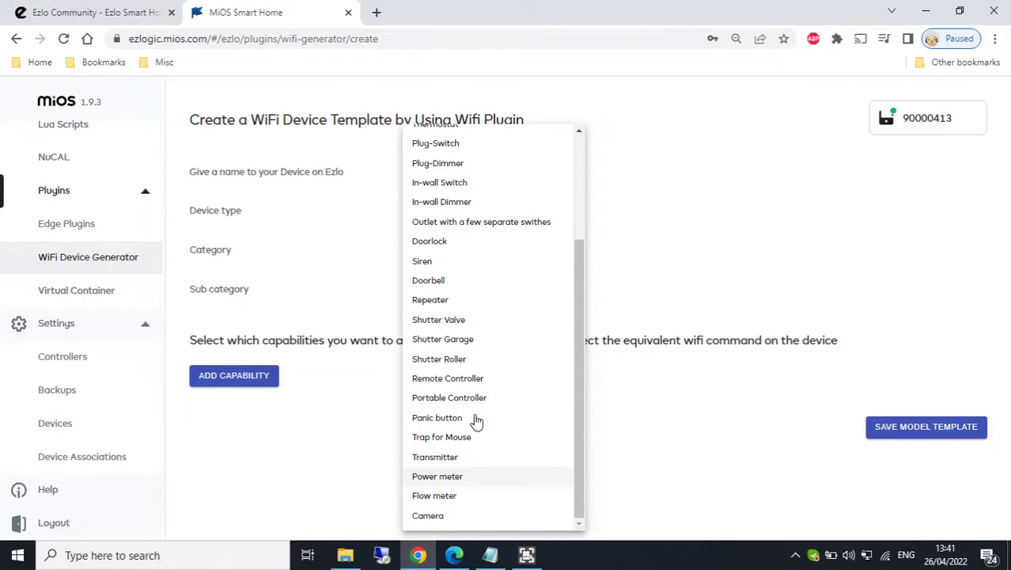
scroll(478, 316, up, 3)
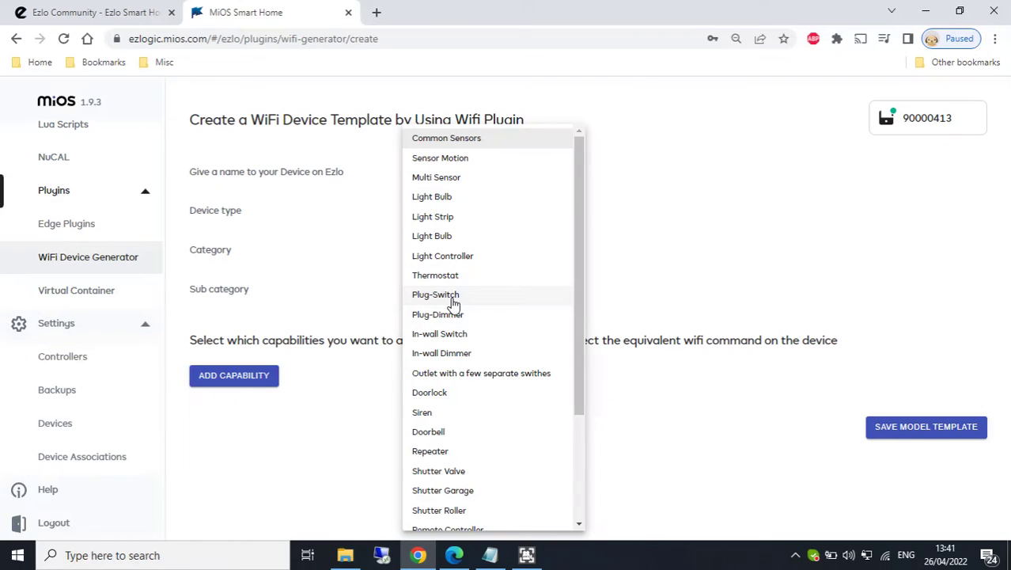
click(454, 303)
Set the template's category to Switch.
click(442, 256)
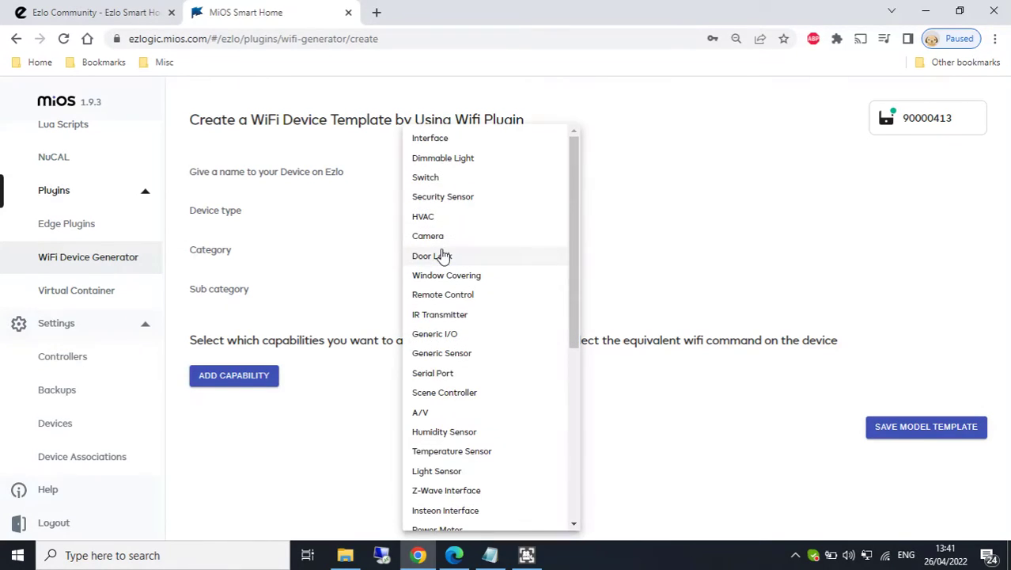
scroll(478, 363, down, 3)
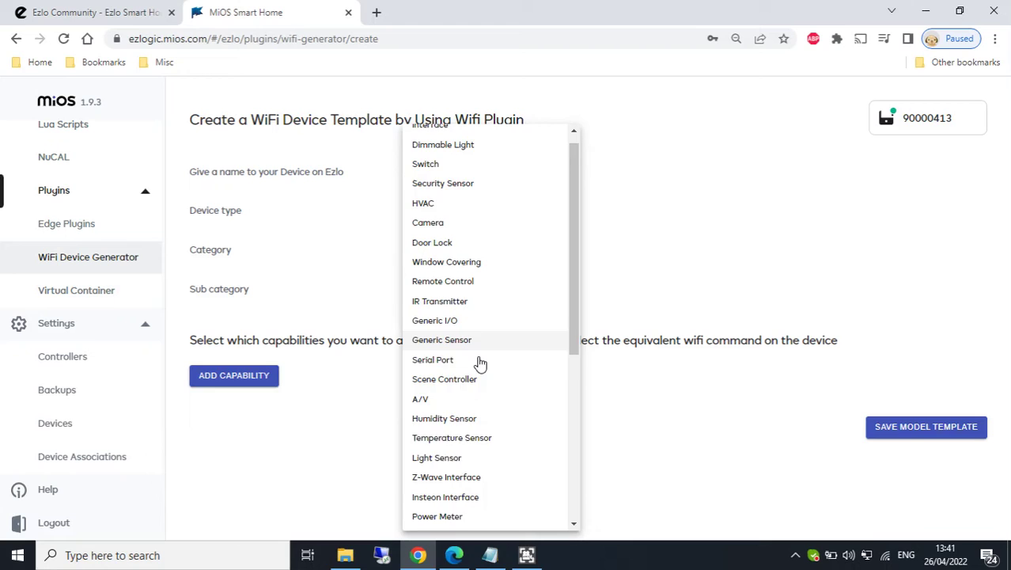
scroll(479, 362, down, 5)
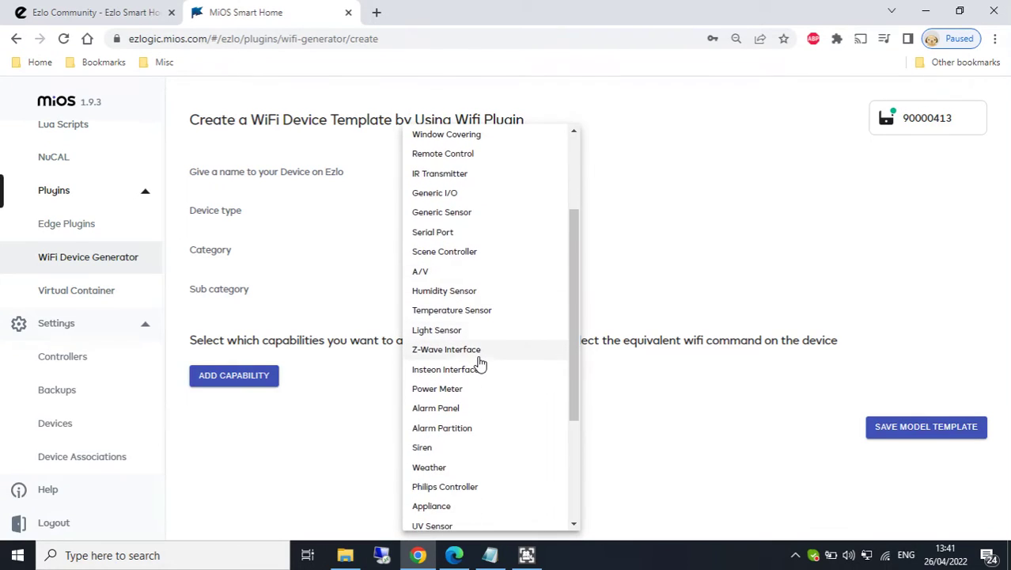
scroll(479, 362, up, 8)
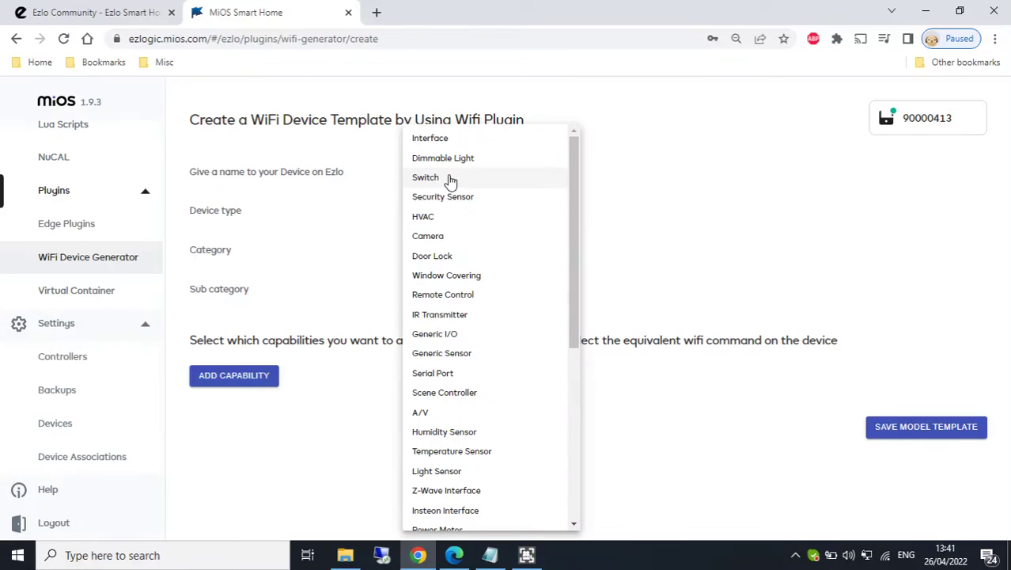
click(448, 177)
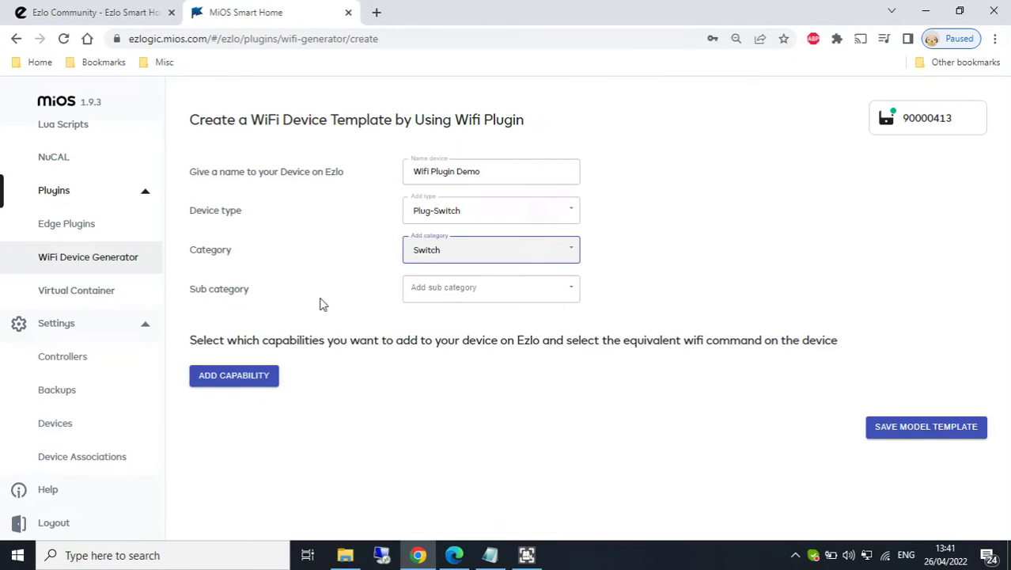
click(425, 295)
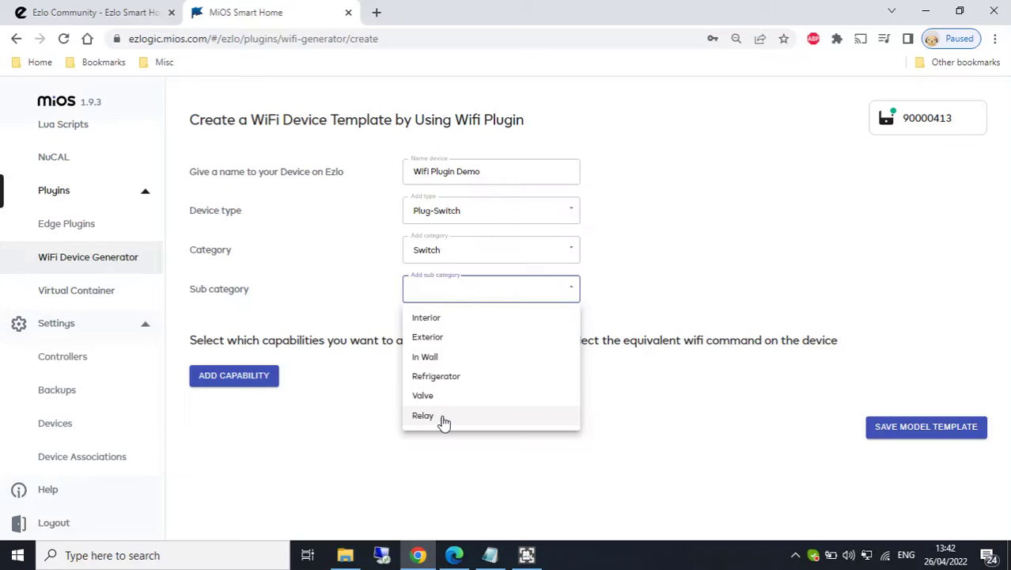
Set the sub category to Interior and add a Switch capability row.
click(464, 320)
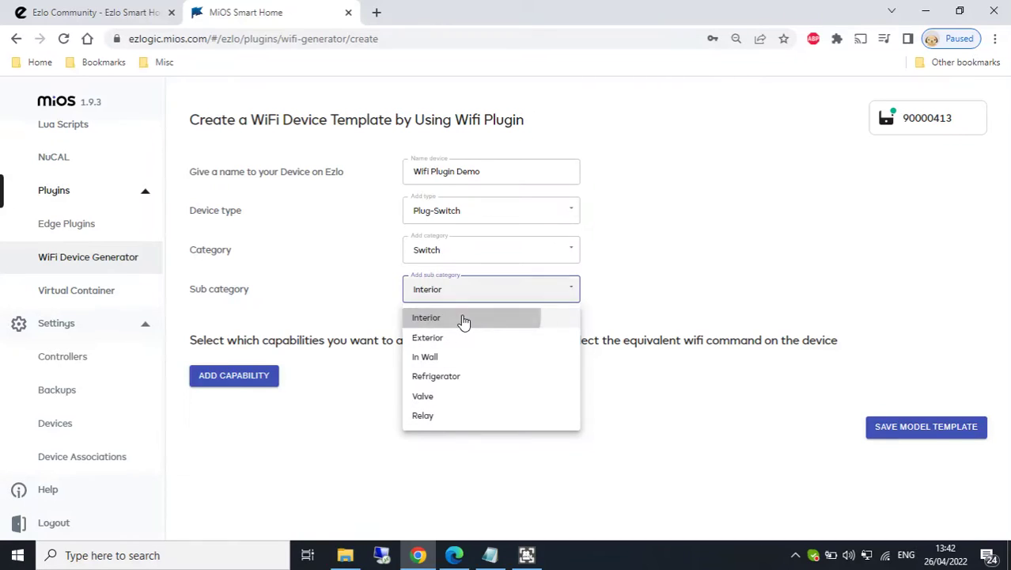
click(225, 374)
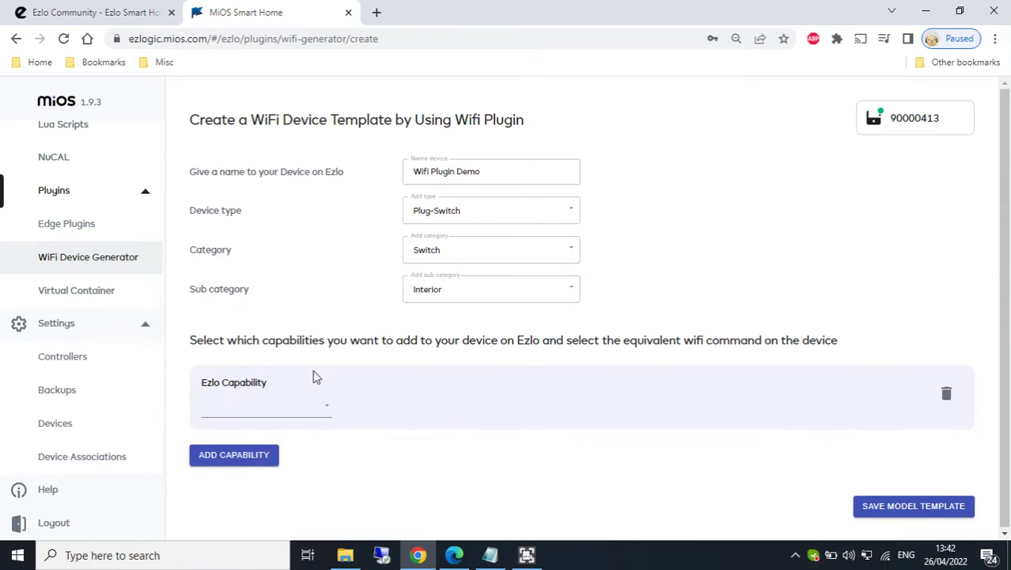
click(320, 403)
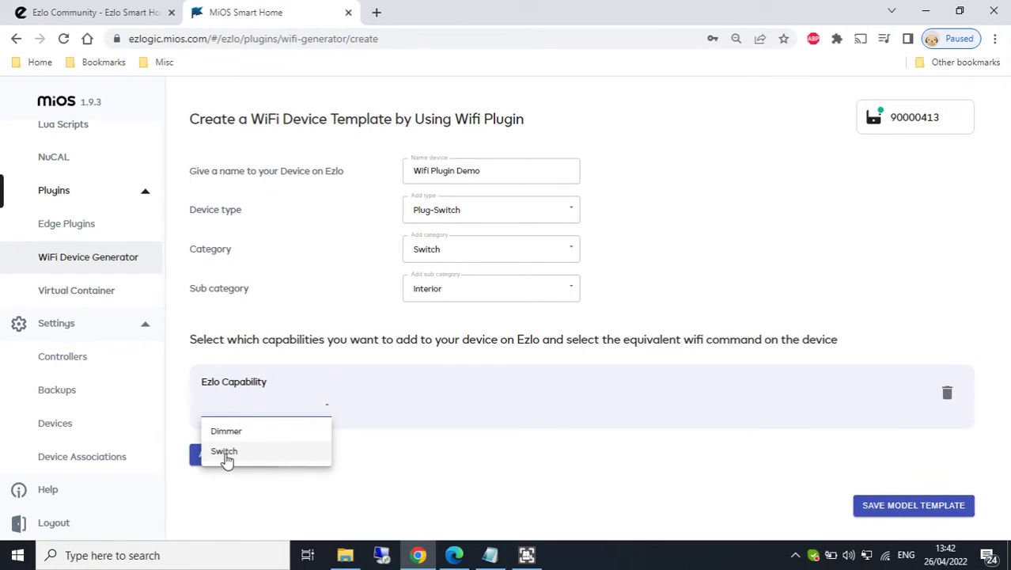
click(225, 458)
scroll(349, 445, down, 2)
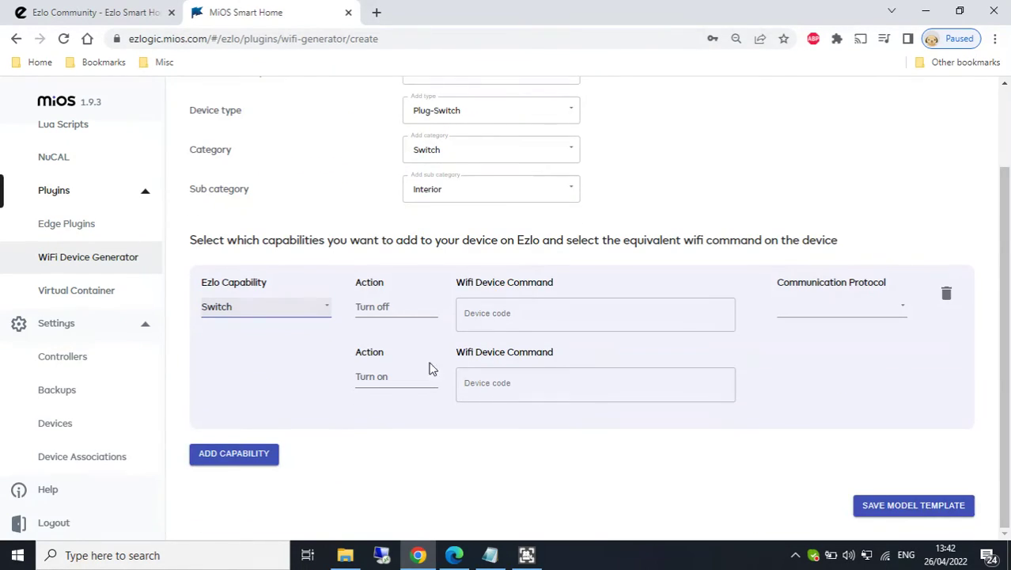
scroll(483, 423, up, 1)
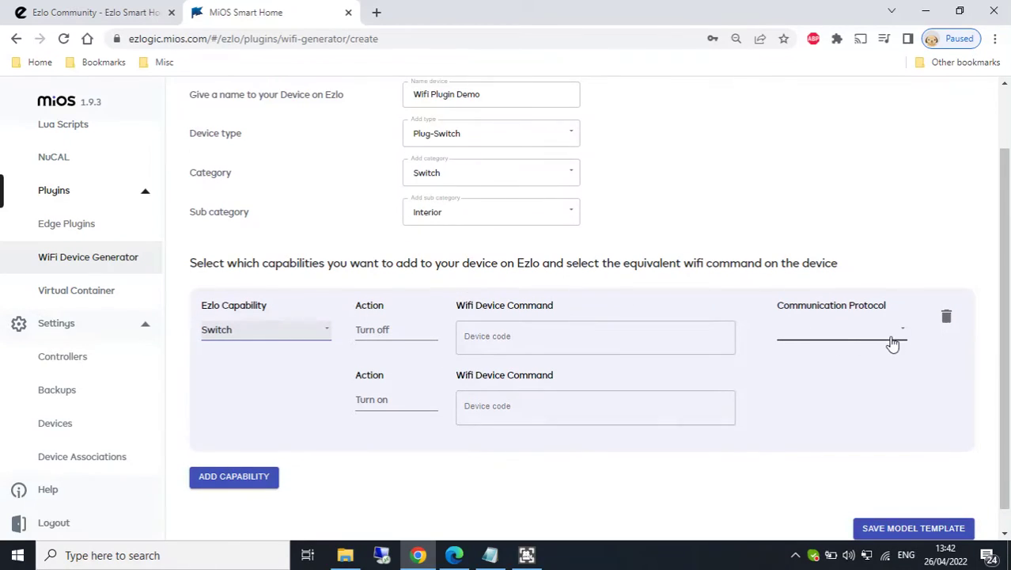
Choose GET as the Switch capability's communication protocol.
click(906, 333)
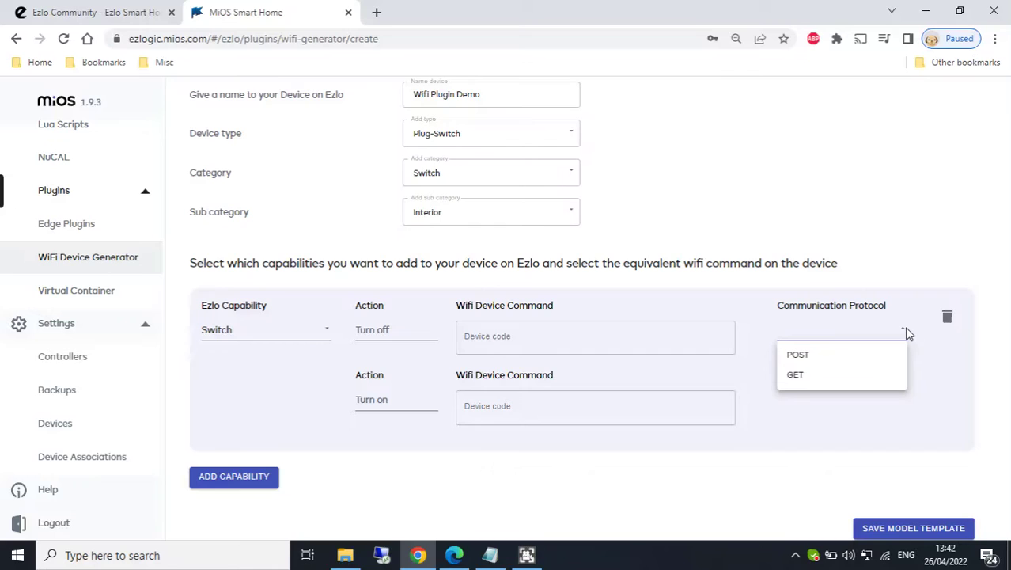
click(835, 385)
right_click(765, 414)
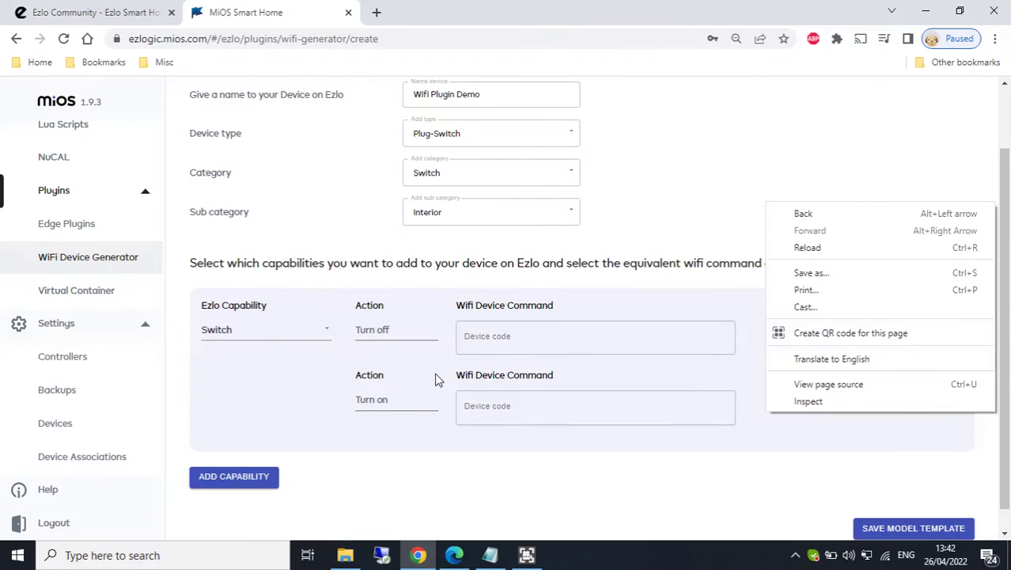
click(524, 514)
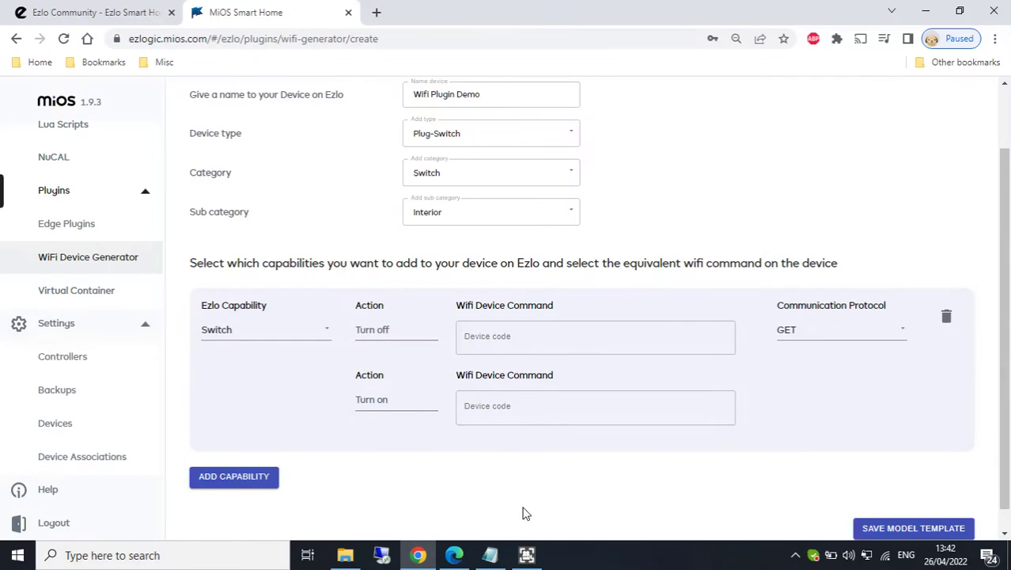
Copy the sceneTrigger ON path from Notepad into the Turn on device command.
click(490, 551)
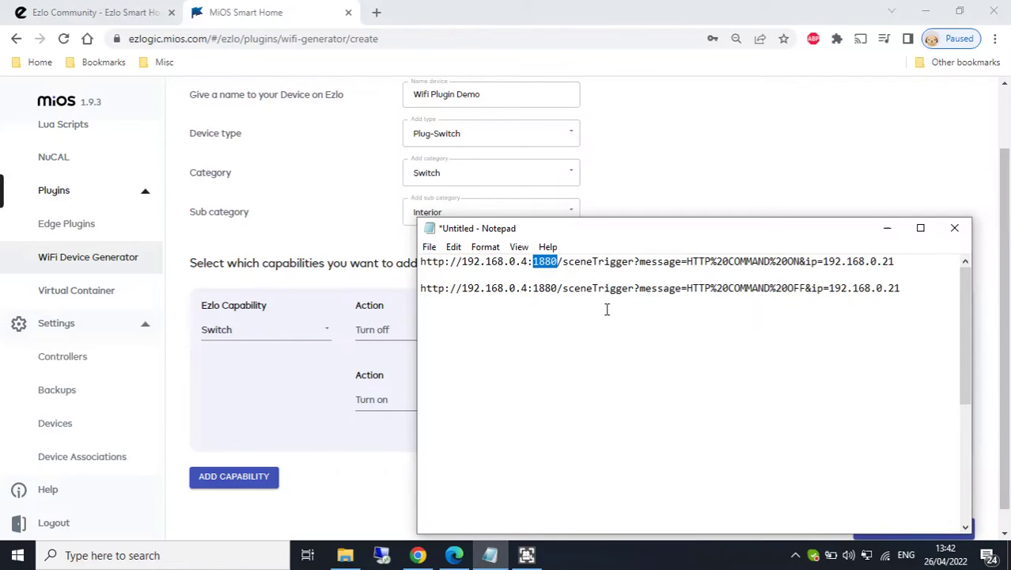
click(777, 306)
drag(898, 262, 559, 269)
key(ctrl+c)
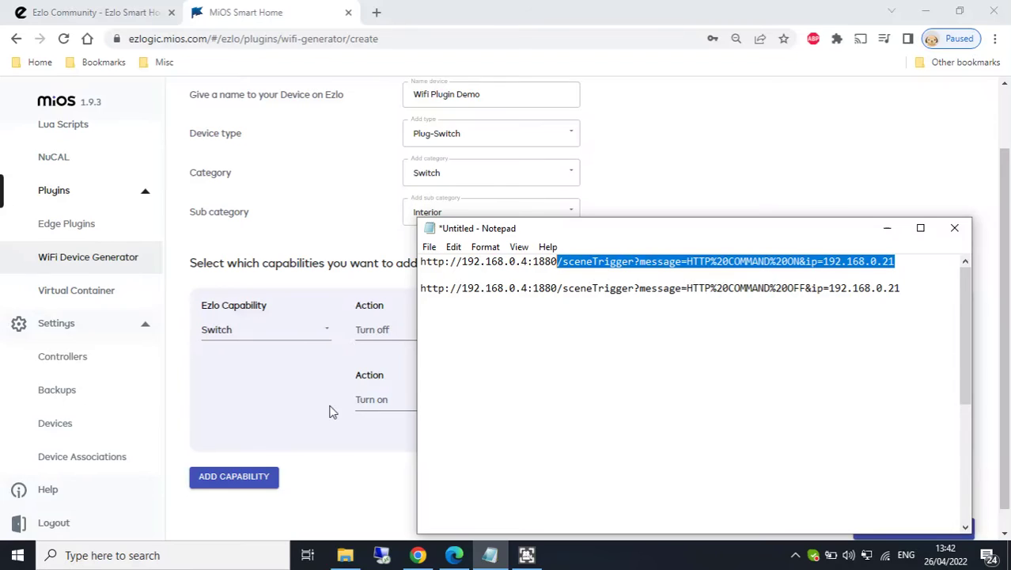
click(391, 405)
click(474, 405)
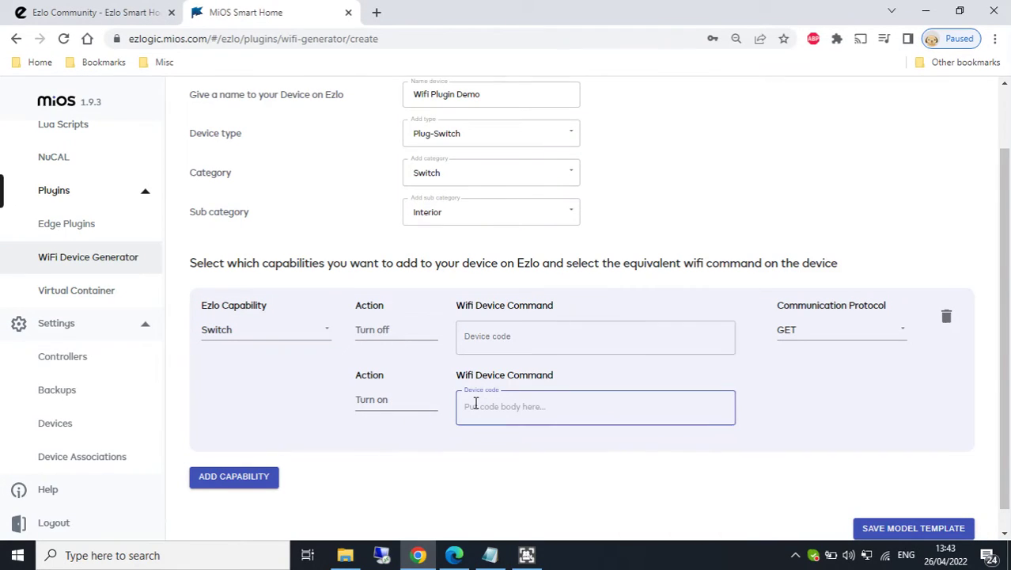
key(ctrl+v)
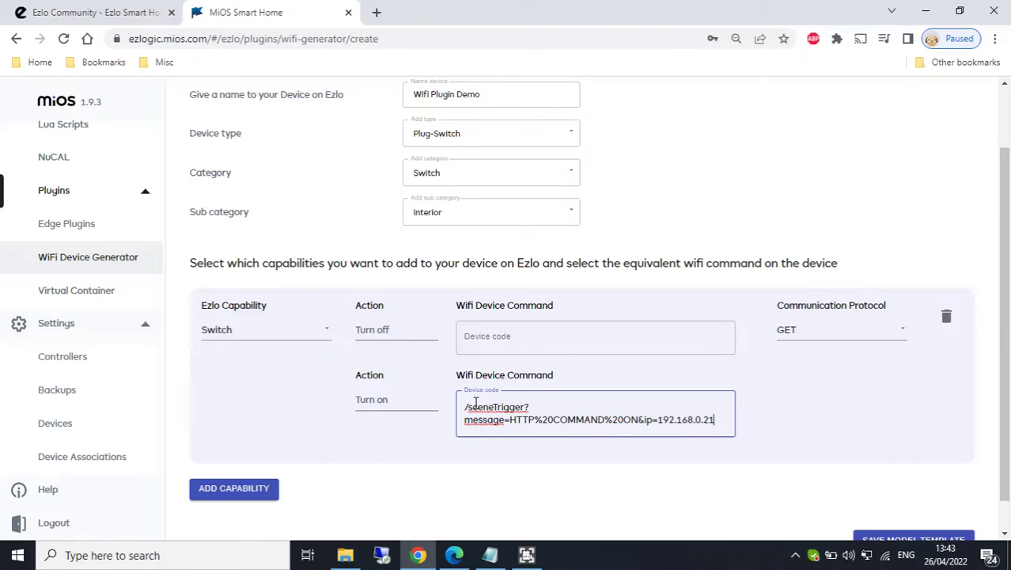
Copy the sceneTrigger OFF path from Notepad into the Turn off device command.
click(490, 555)
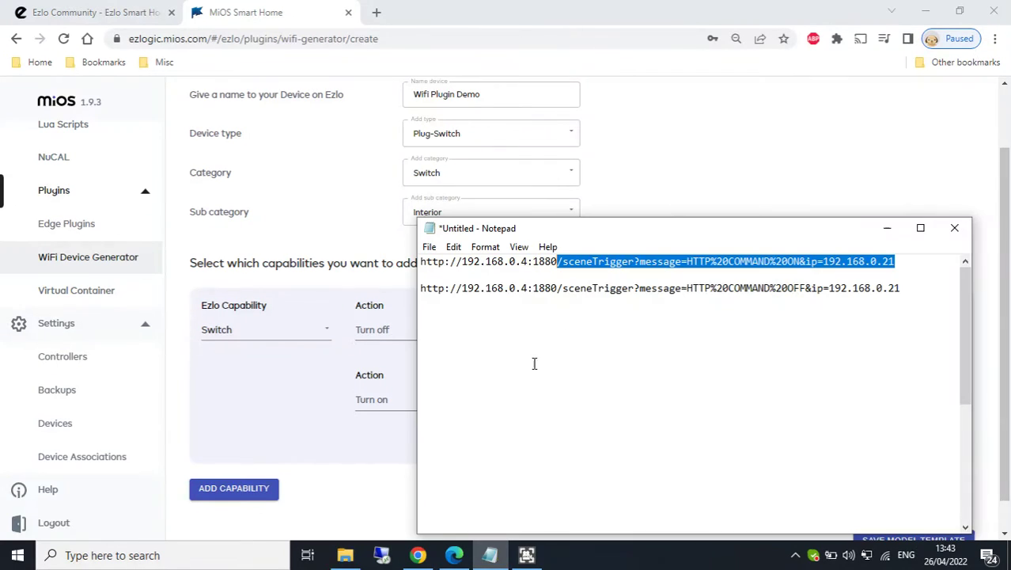
click(910, 287)
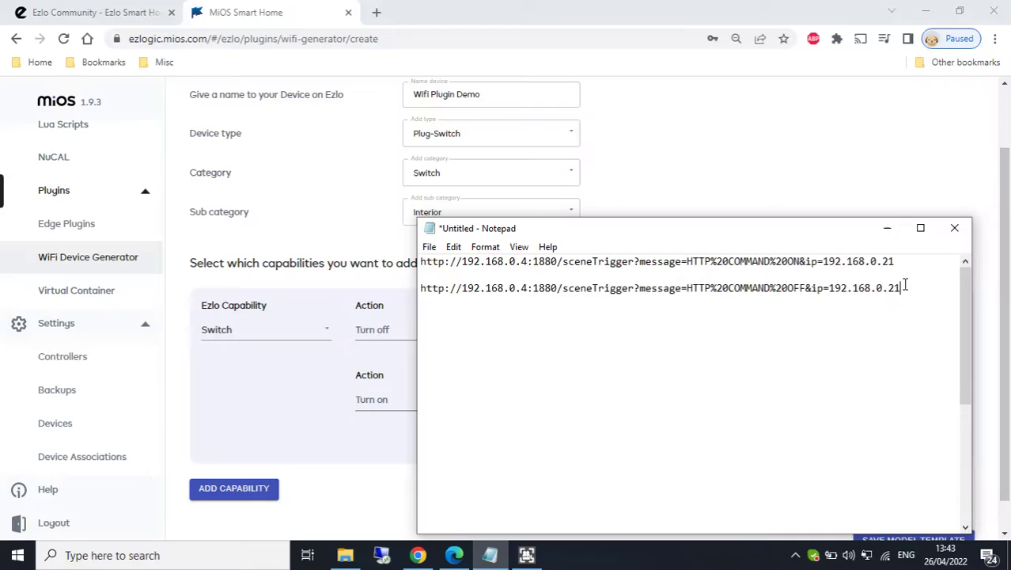
drag(910, 287, 558, 290)
key(ctrl+c)
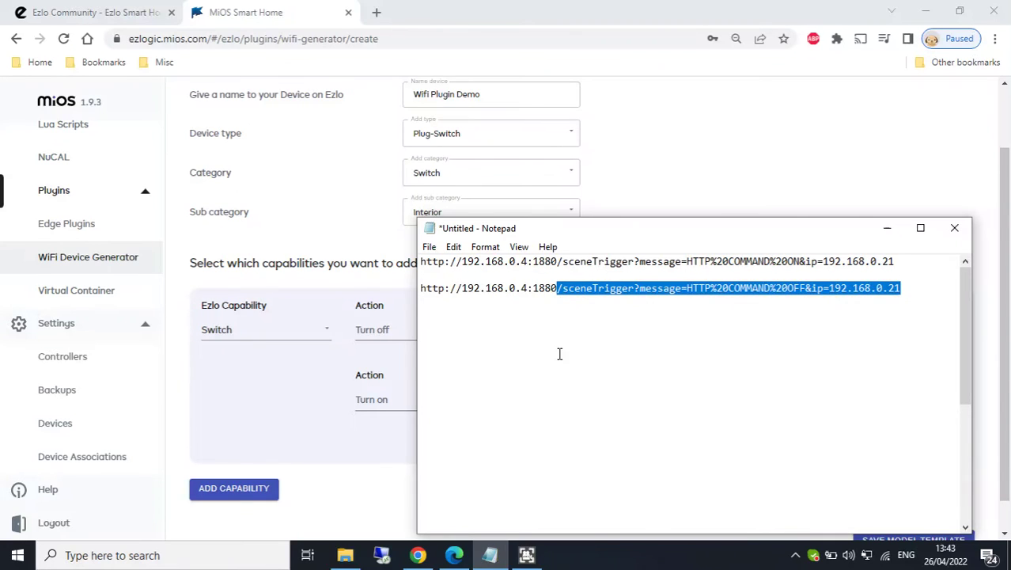
click(409, 328)
click(501, 336)
key(ctrl+v)
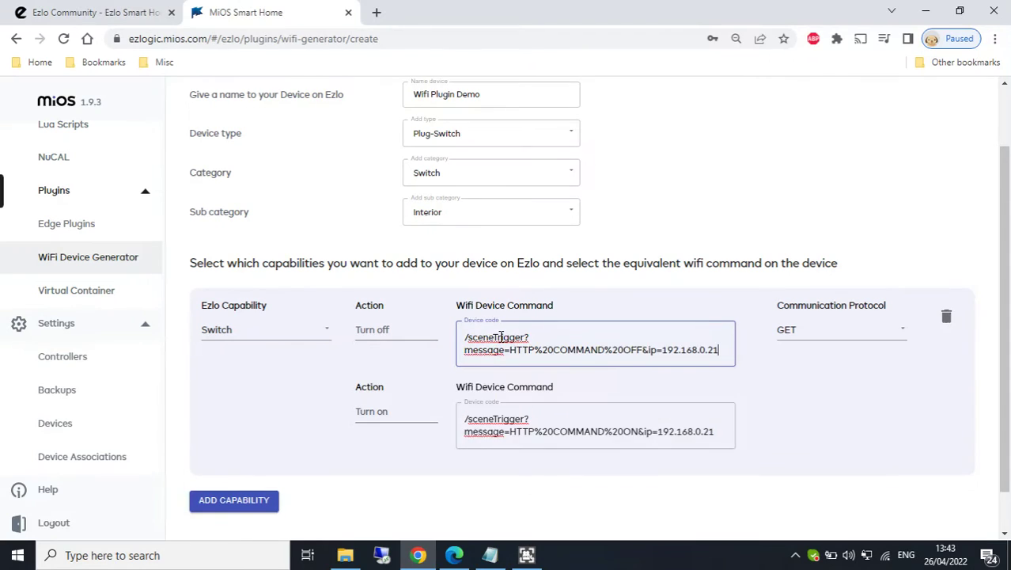
scroll(771, 445, down, 1)
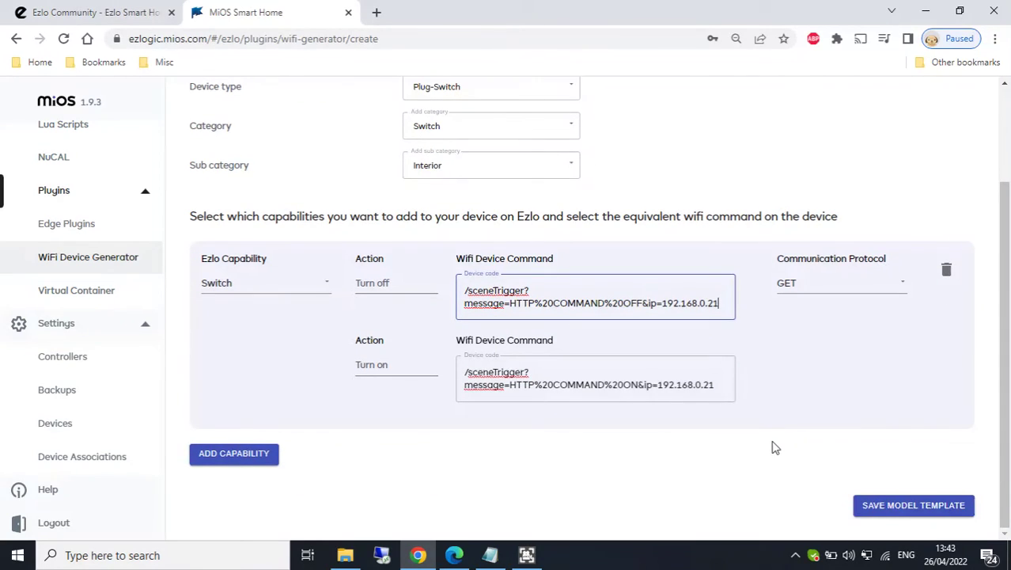
Save the Wifi Plugin Demo model template.
click(879, 508)
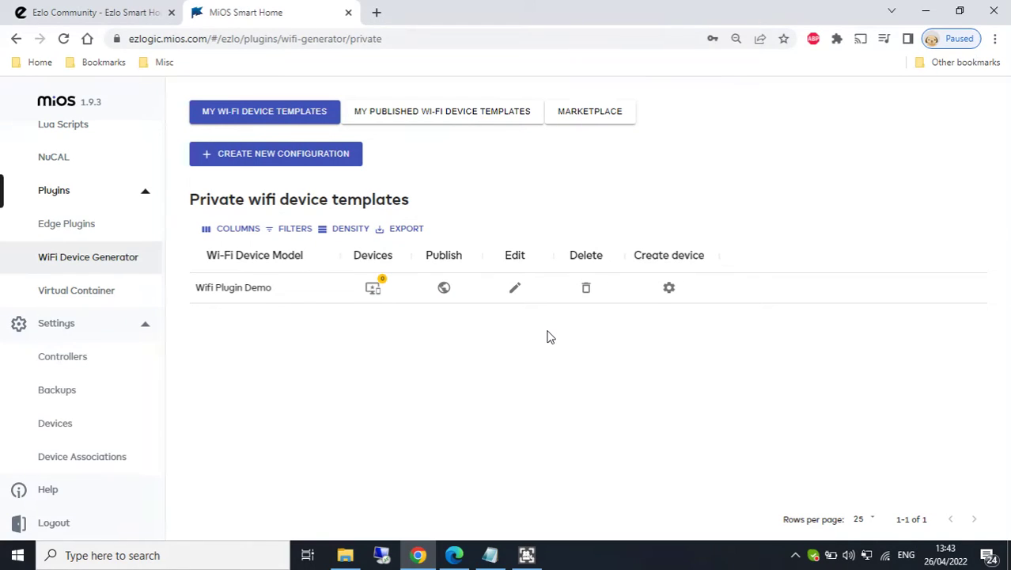
Create a device from the Wifi Plugin Demo template named 'TTS Switch Test'.
click(669, 289)
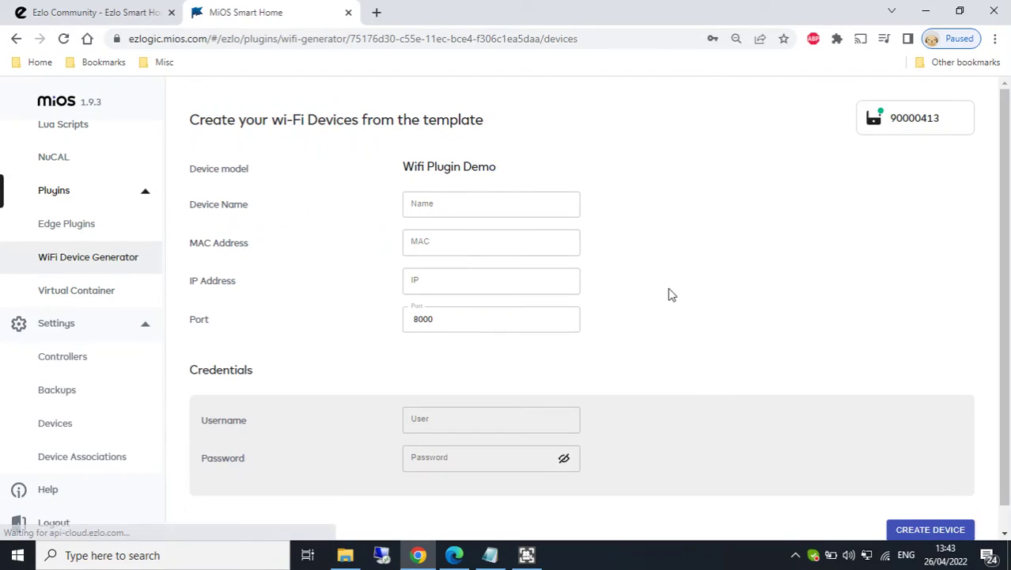
scroll(378, 262, down, 1)
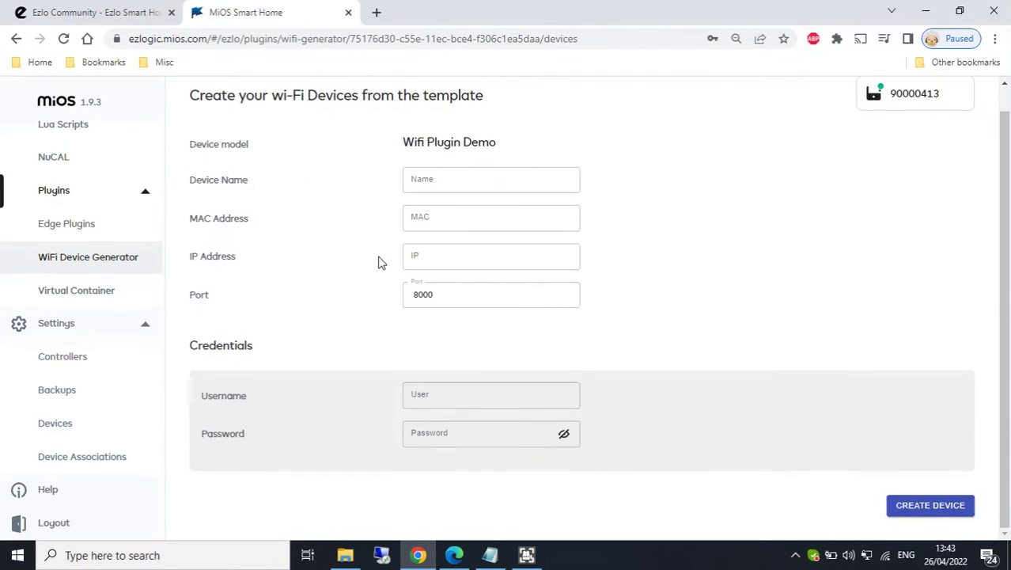
click(447, 181)
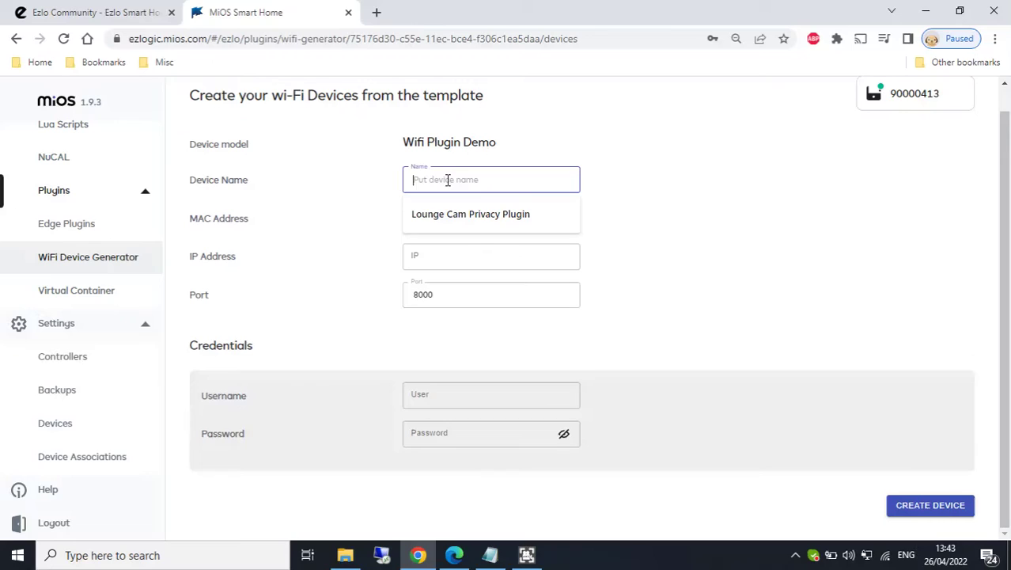
text(TTS)
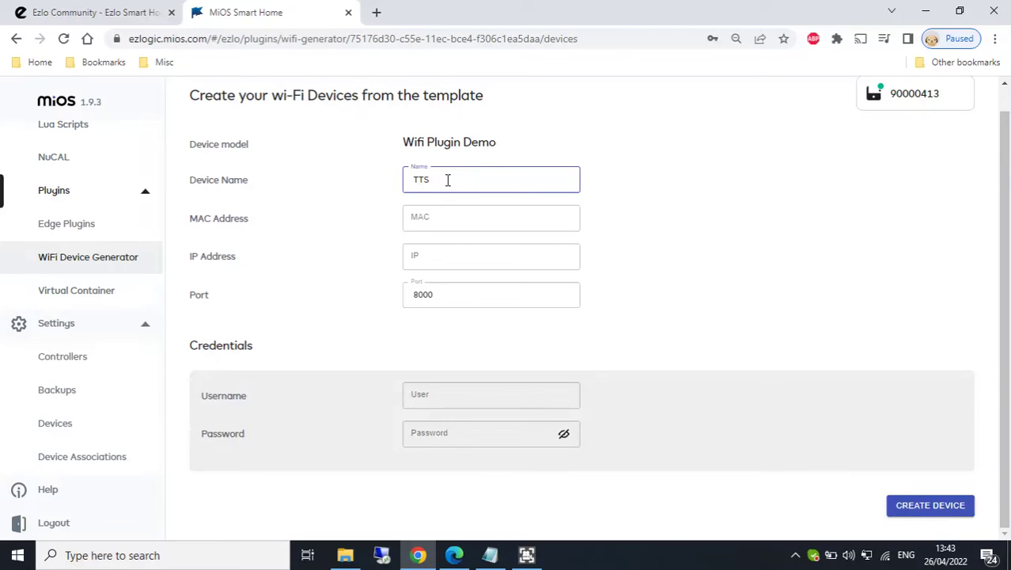
text( Switch Test)
click(408, 218)
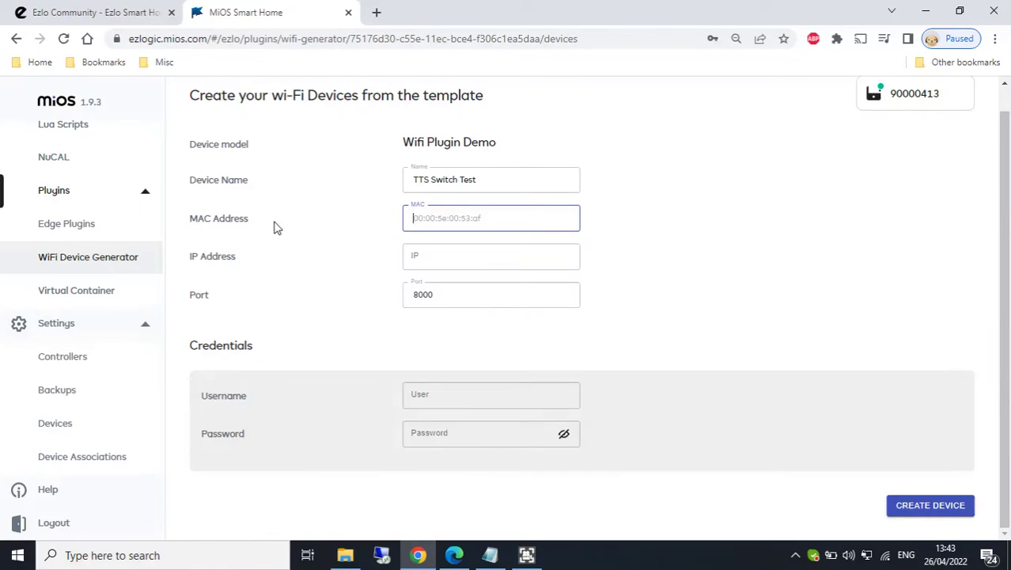
Set the device's IP address to 192.168.0.4, copied from Notepad.
click(491, 556)
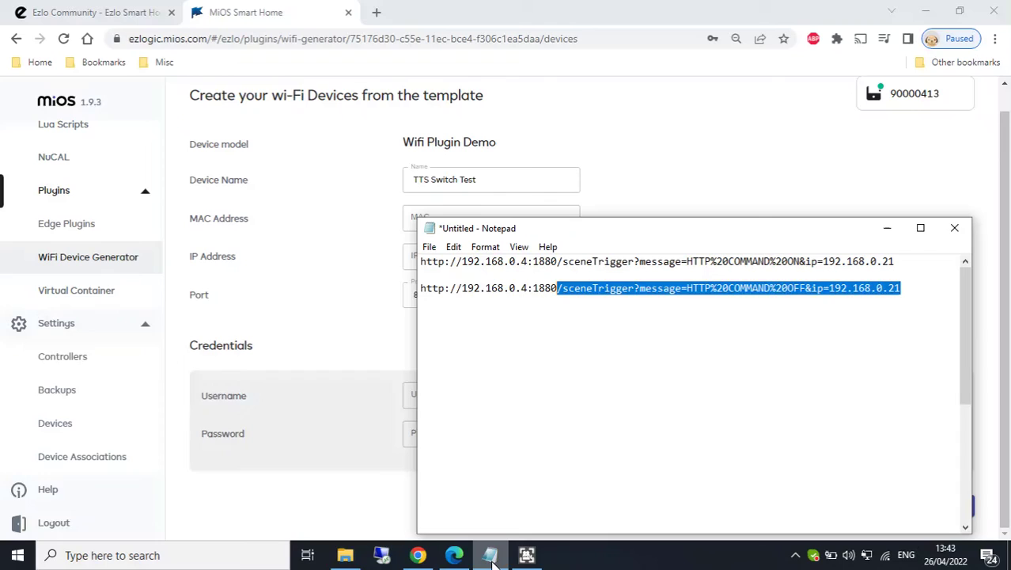
drag(528, 262, 463, 263)
key(ctrl+c)
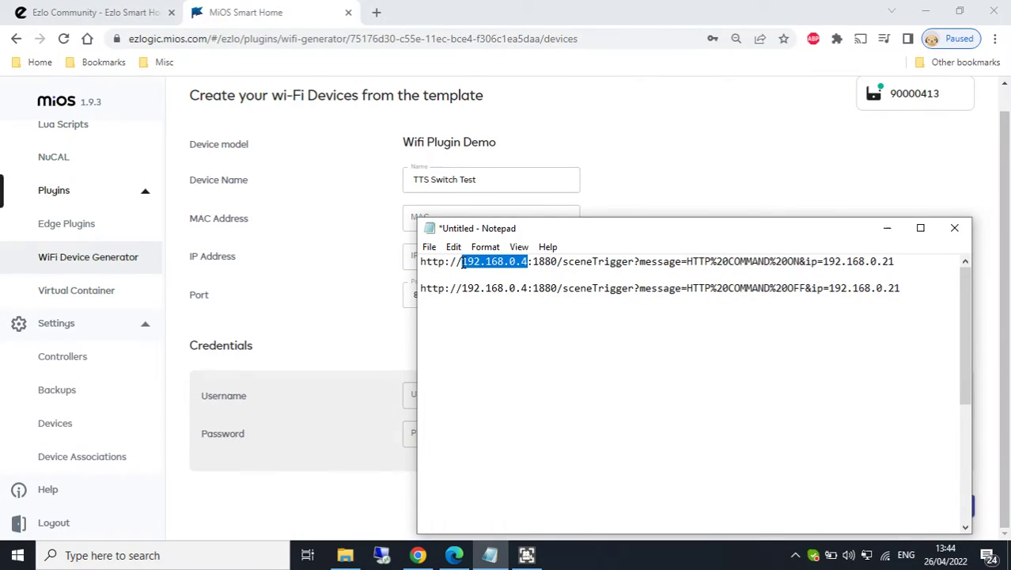
click(350, 256)
click(436, 254)
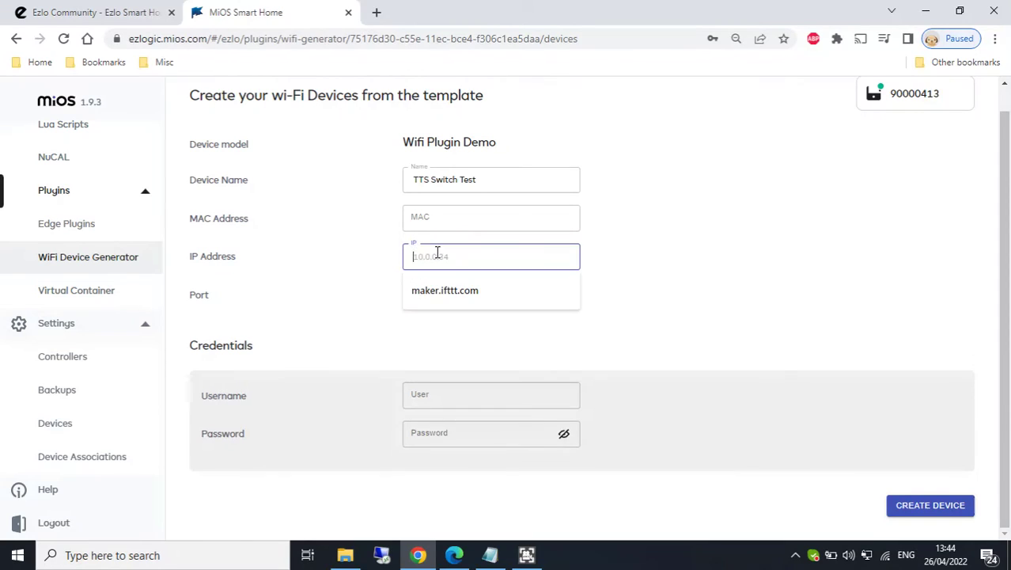
key(ctrl+v)
click(370, 288)
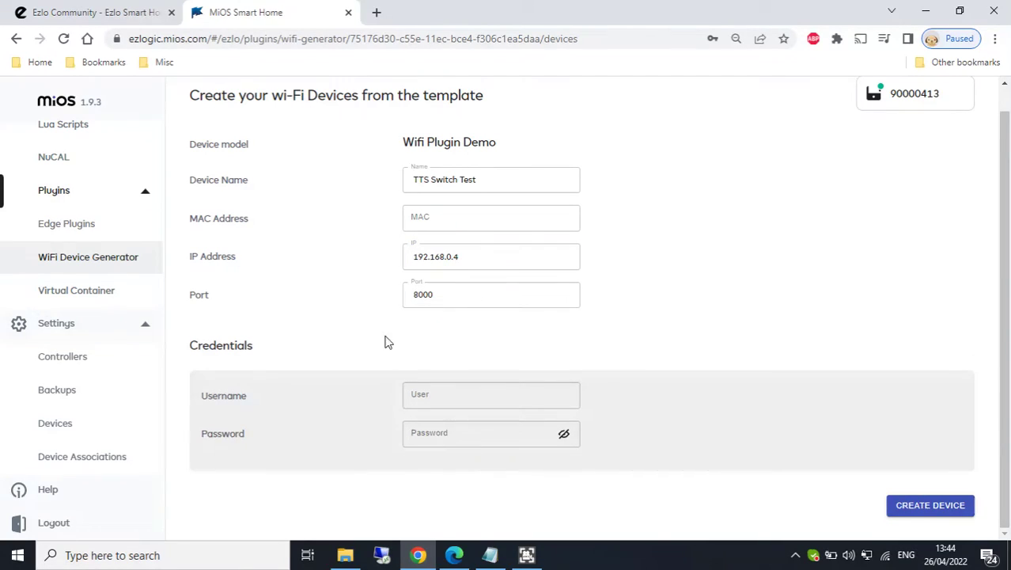
Replace the device port 8000 with 1880, copied from Notepad.
click(489, 554)
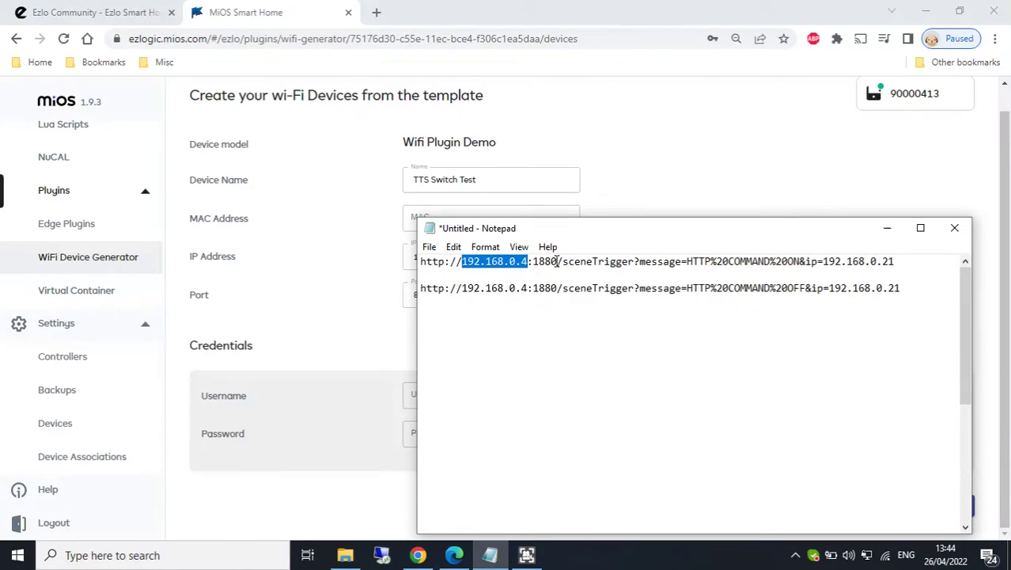
drag(559, 261, 533, 261)
key(ctrl+c)
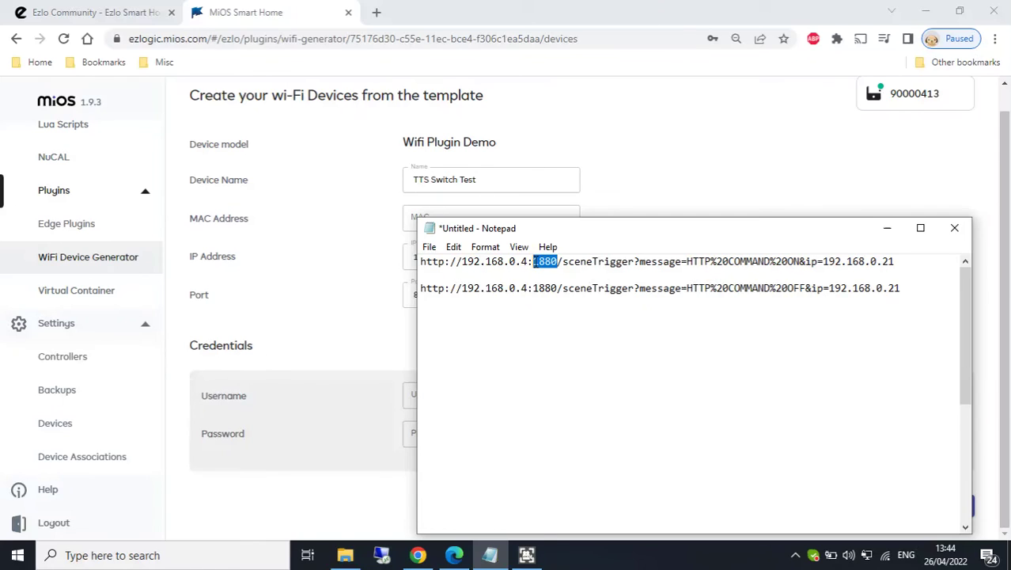
click(340, 263)
click(453, 296)
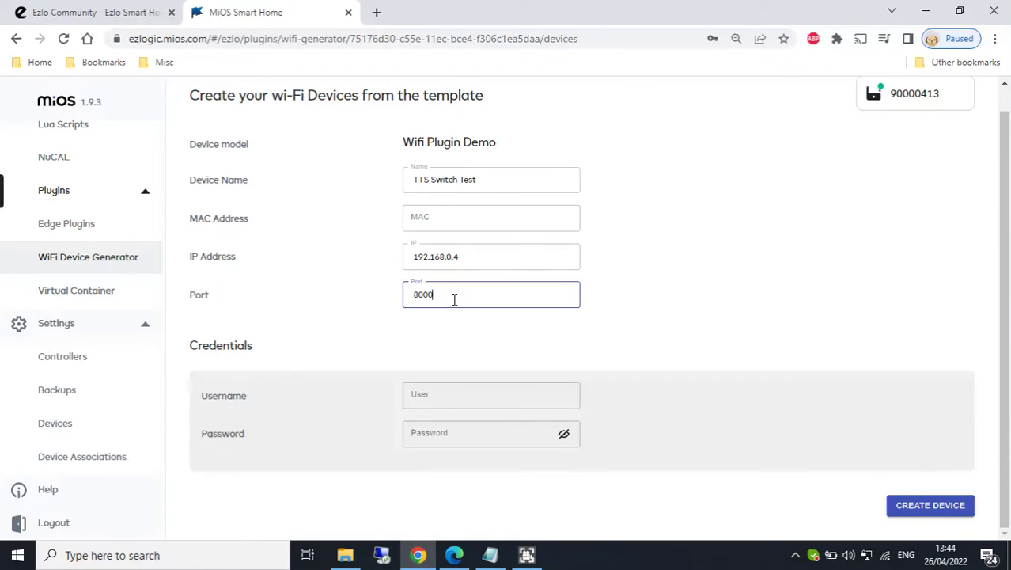
drag(454, 296, 332, 315)
key(ctrl+v)
click(663, 377)
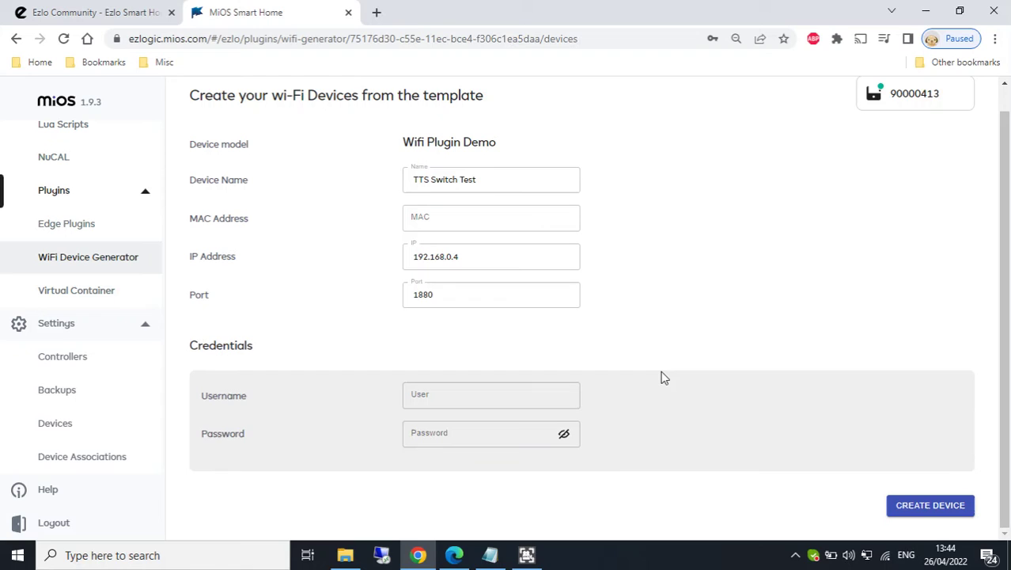
Create the TTS Switch Test device and check its Function list in the device list.
click(912, 507)
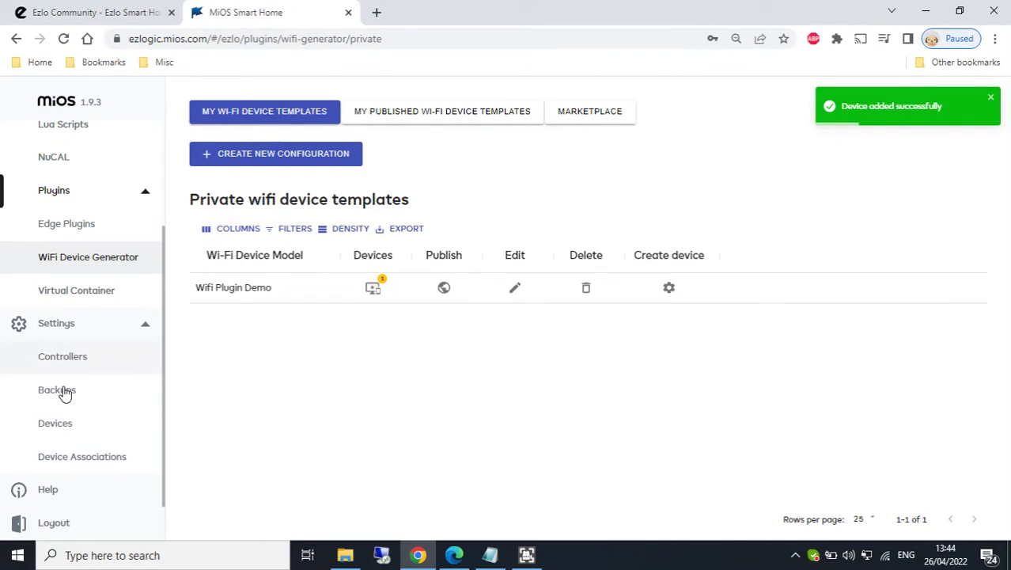
click(68, 435)
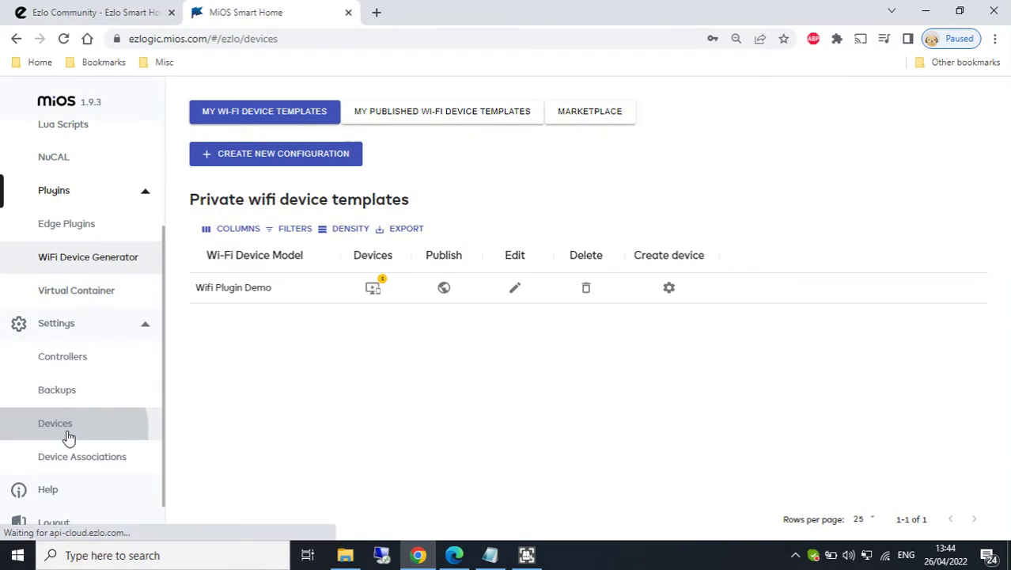
scroll(609, 434, down, 10)
scroll(610, 433, down, 6)
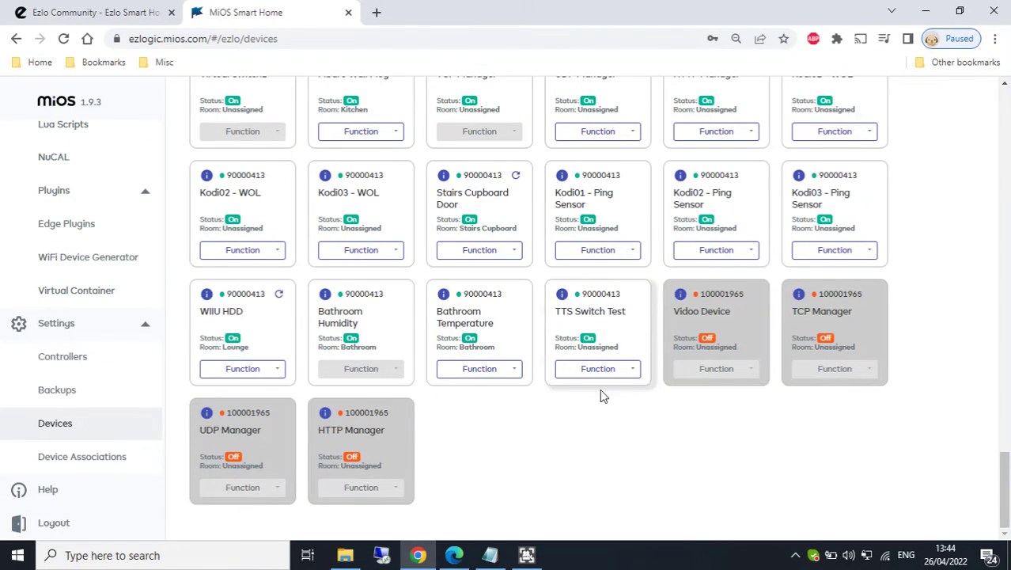
click(630, 373)
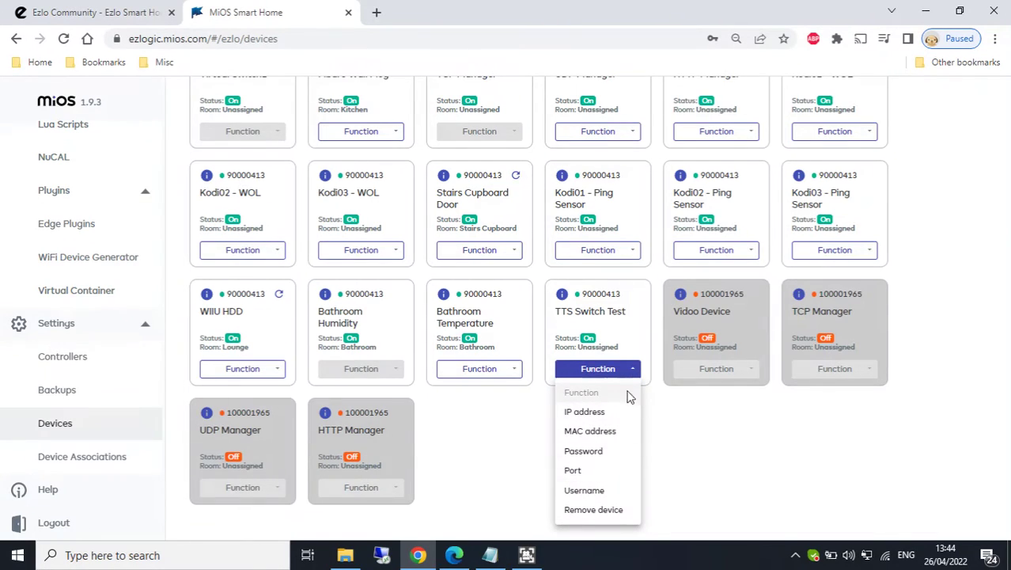
click(538, 461)
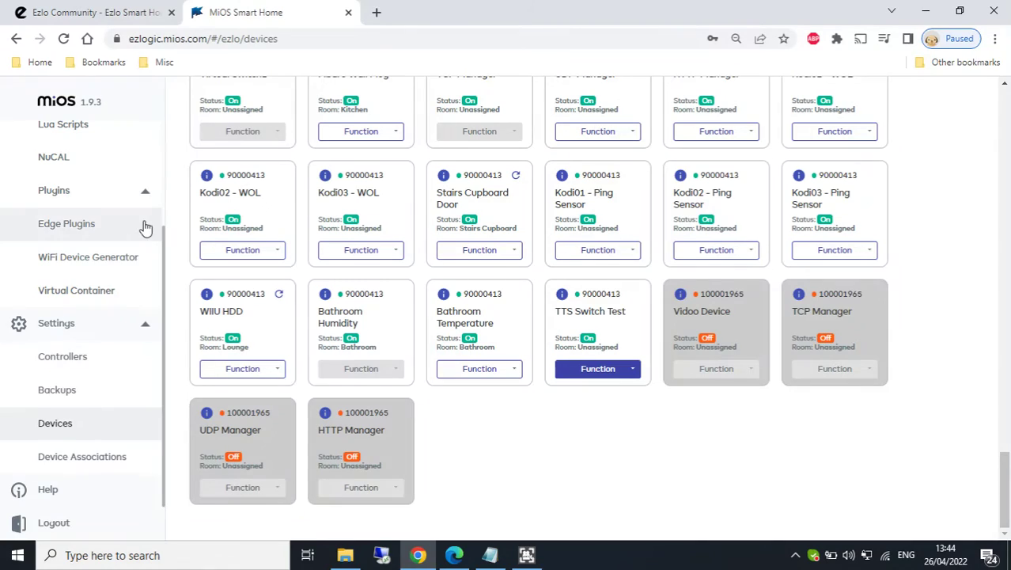
scroll(119, 221, up, 2)
On the dashboard, search 'tts' to find the TTS Switch Test tile and switch it on.
click(62, 136)
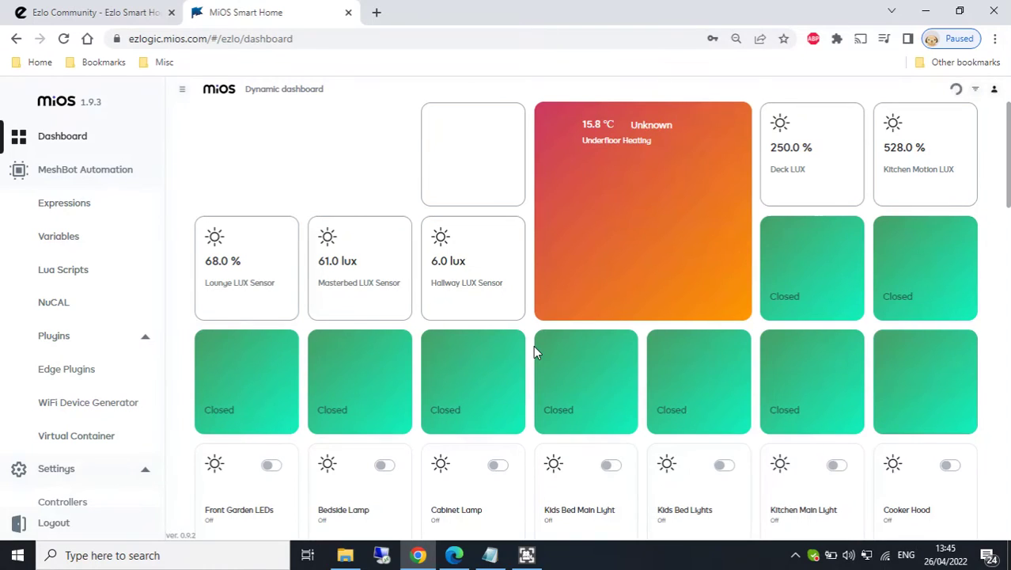
key(ctrl+f)
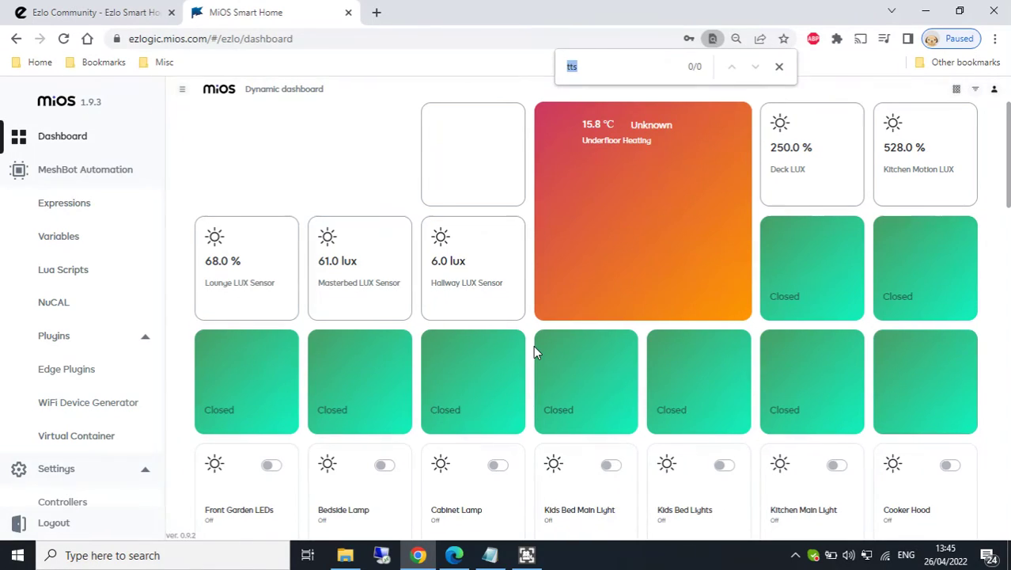
click(633, 65)
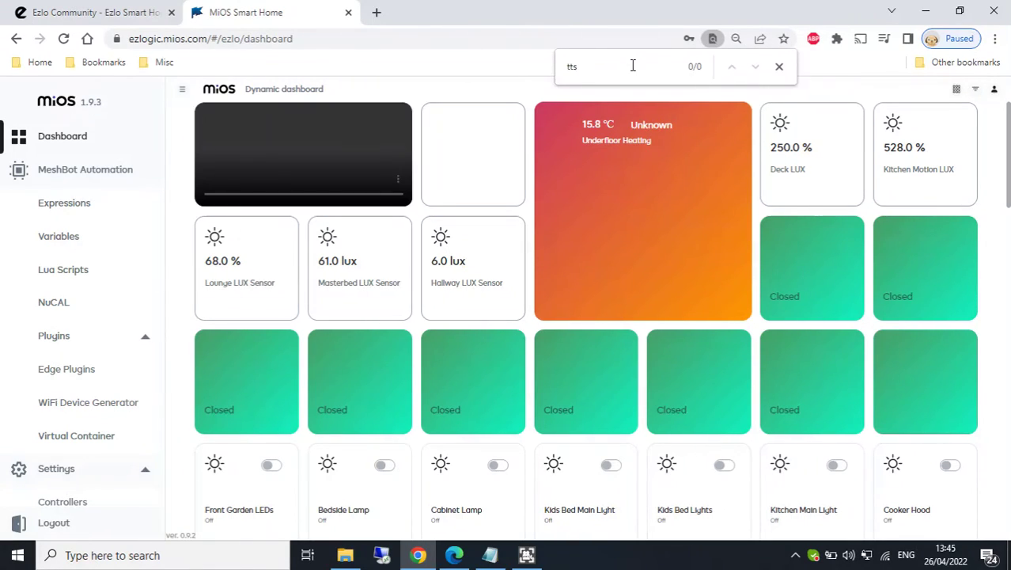
click(756, 67)
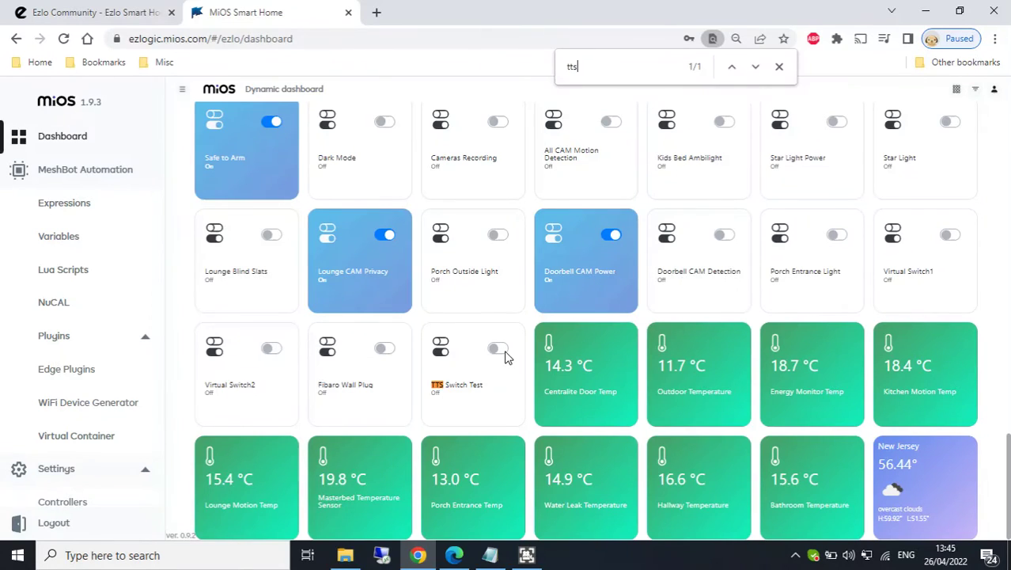
click(501, 350)
Create a new local MeshBot named 'Wifi Plugin Demo'.
click(79, 178)
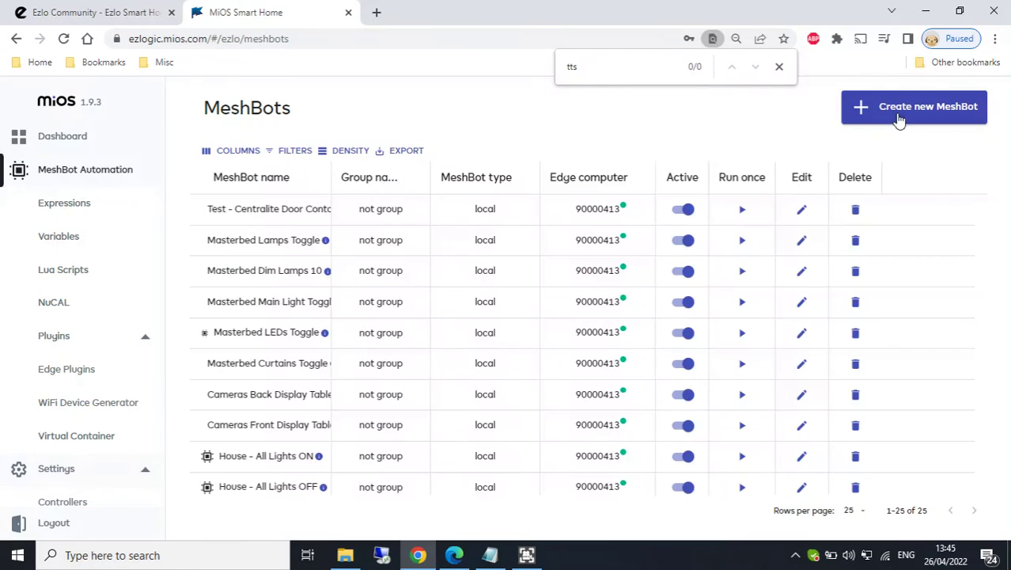
click(899, 118)
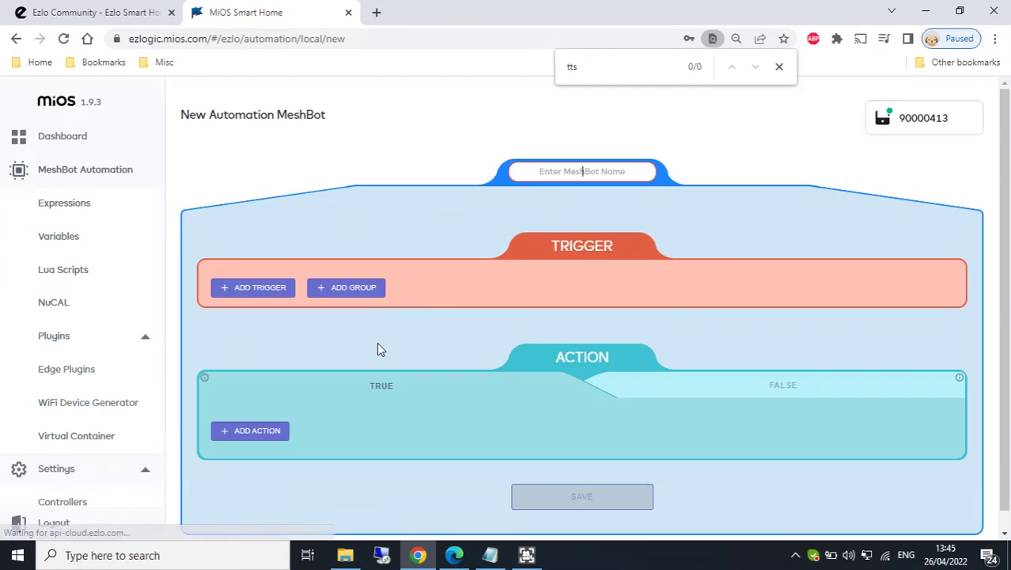
click(375, 344)
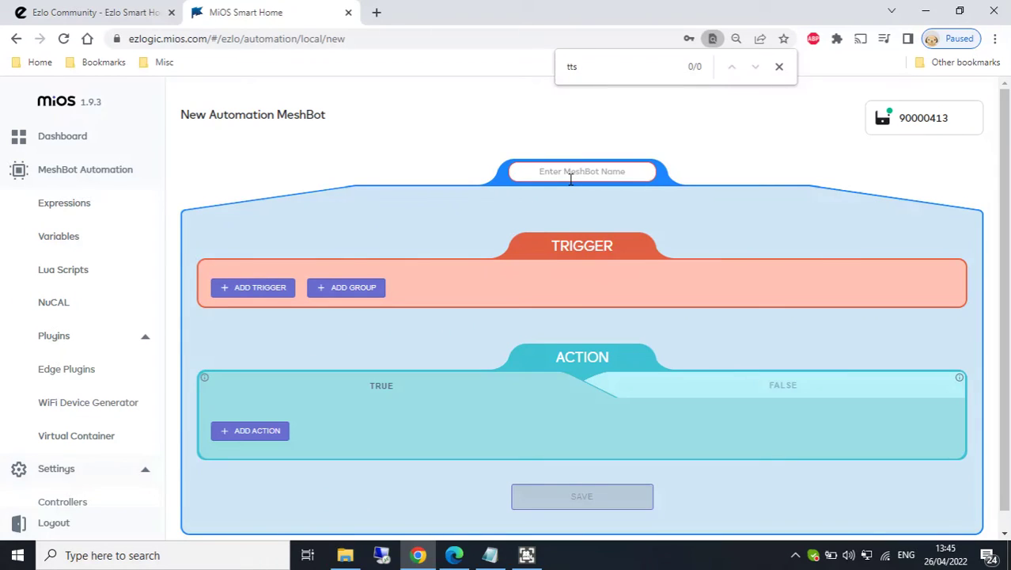
text(wifi)
click(560, 202)
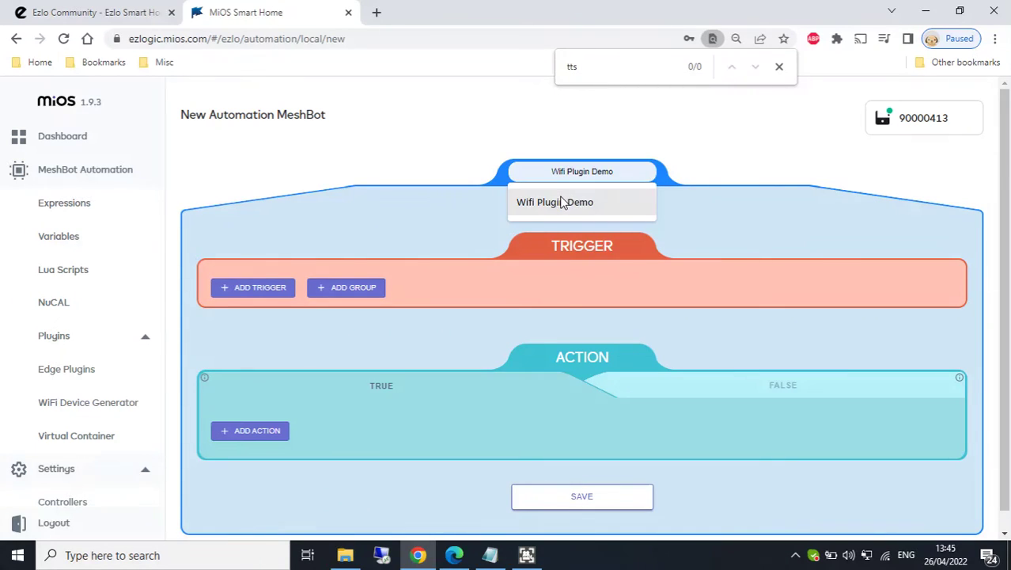
click(435, 210)
scroll(435, 210, down, 1)
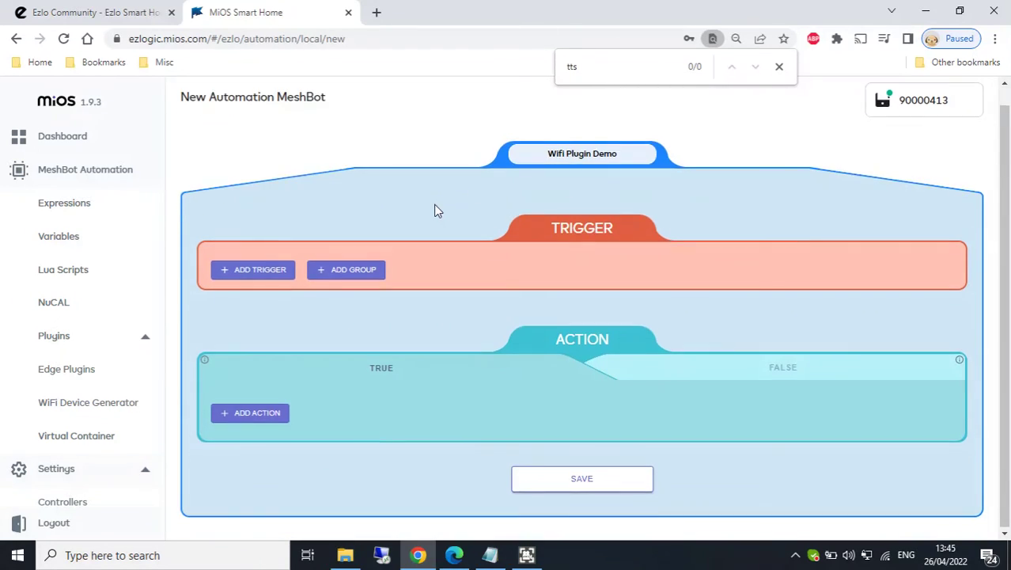
Add a device trigger: TTS Switch Test switch state changes to true.
click(273, 270)
click(289, 278)
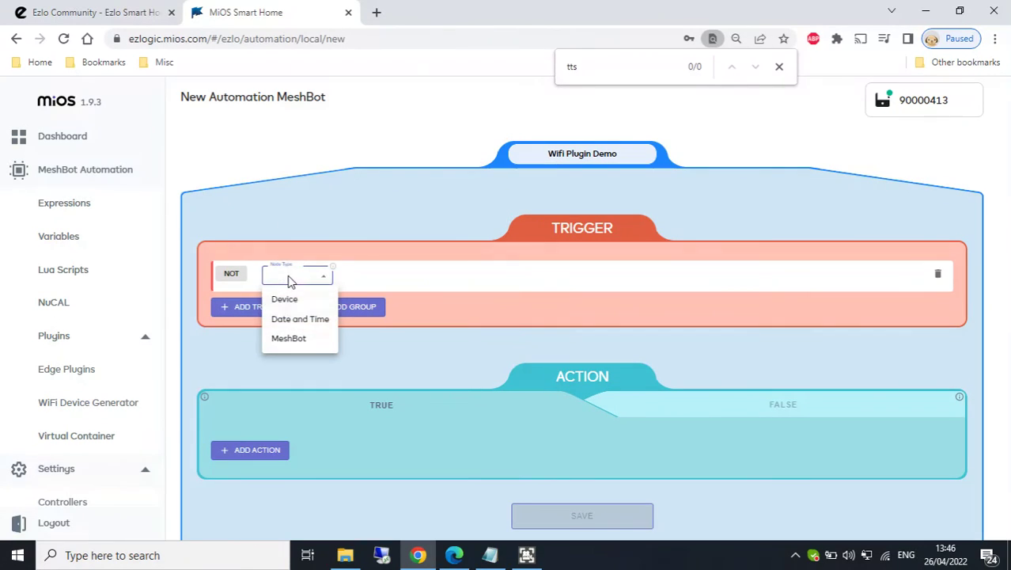
click(286, 300)
click(402, 278)
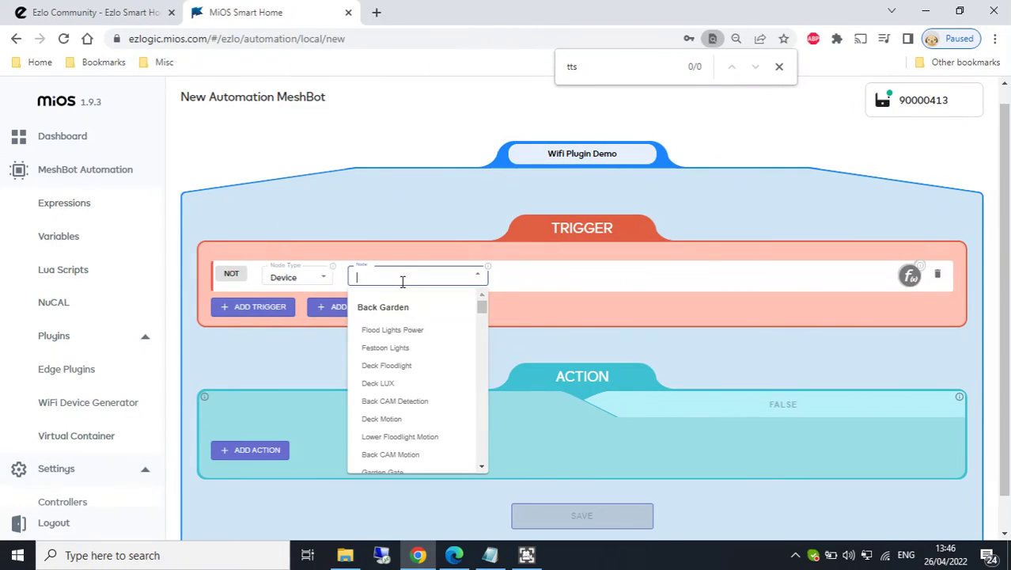
text(tts)
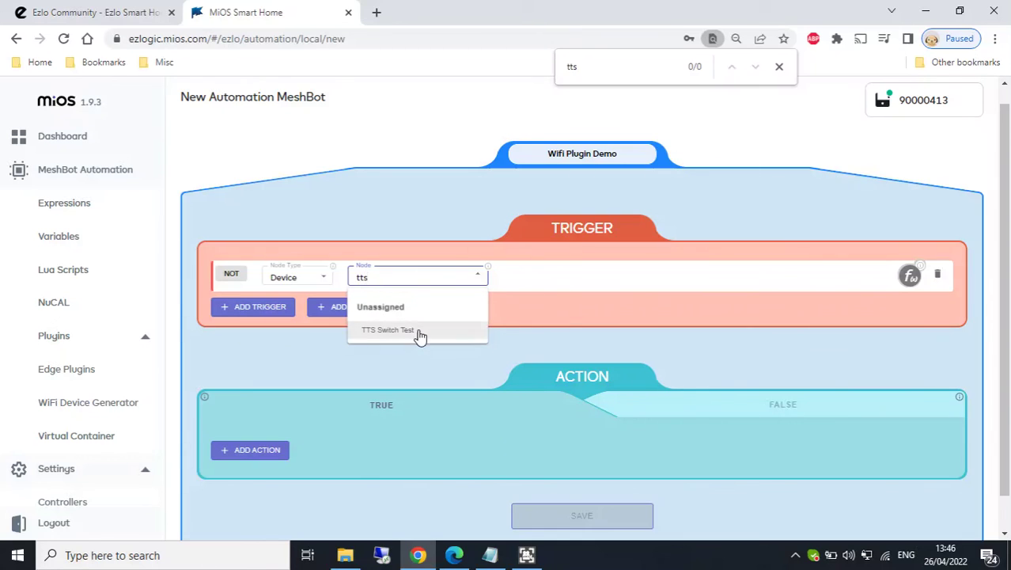
click(419, 331)
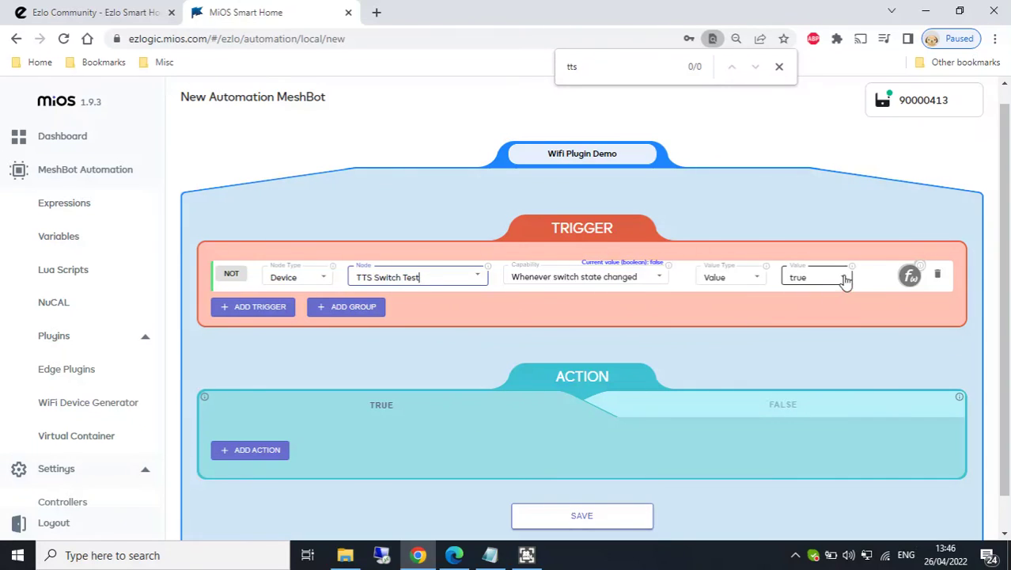
click(844, 281)
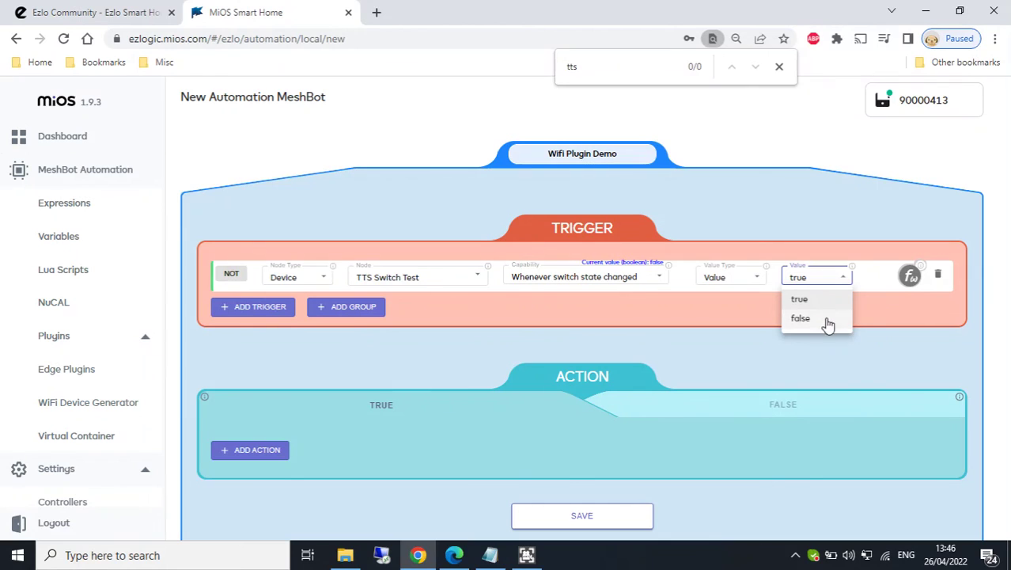
click(750, 310)
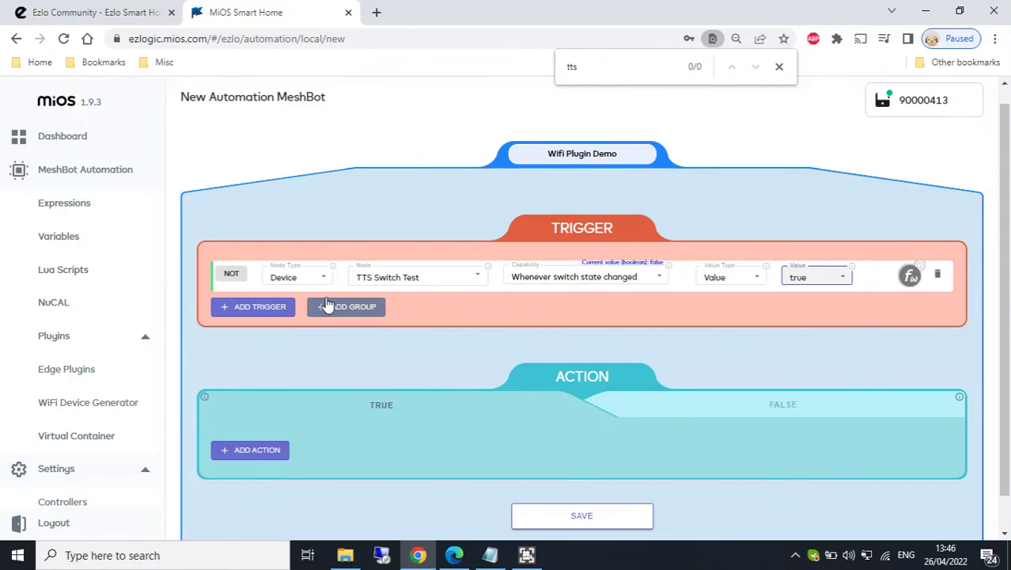
Add a device action setting TTS Switch Test's switch to true.
click(272, 457)
click(273, 457)
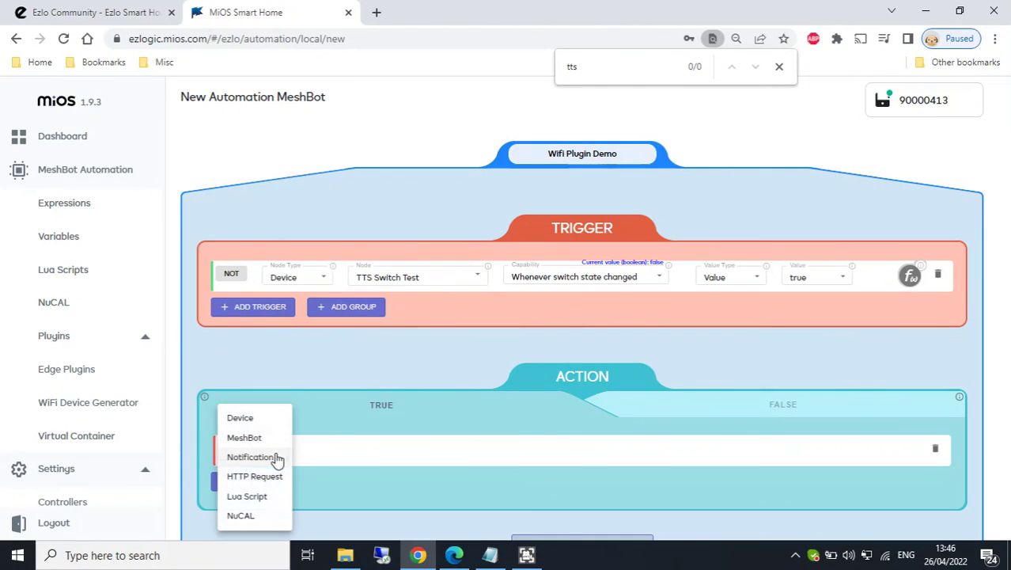
click(241, 417)
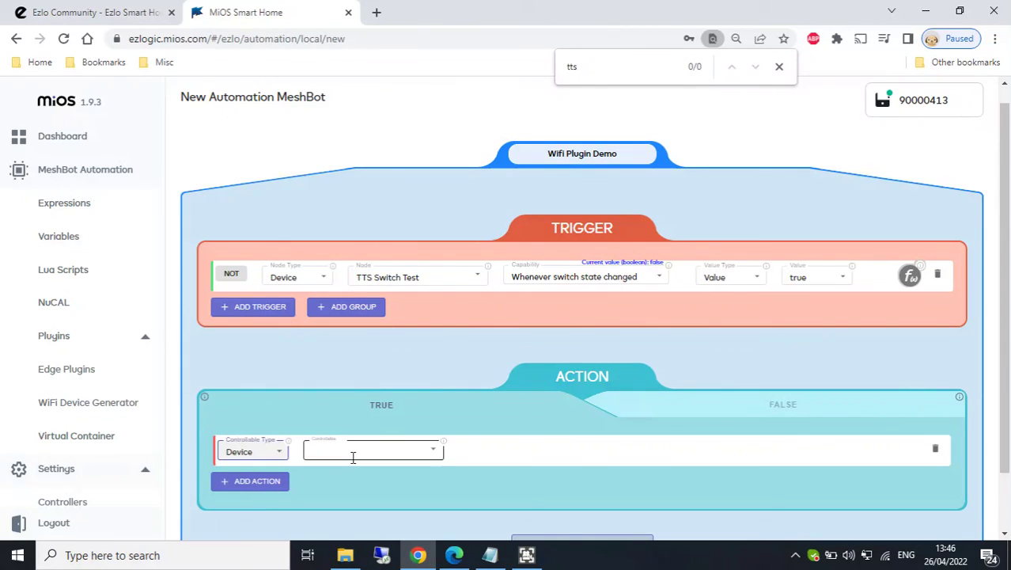
click(353, 457)
text(tts)
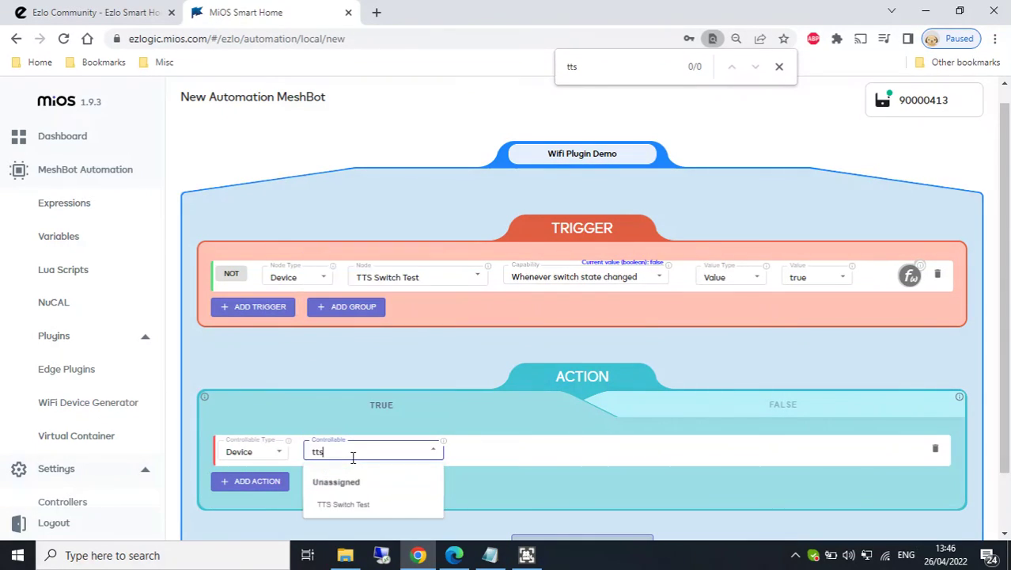
click(361, 505)
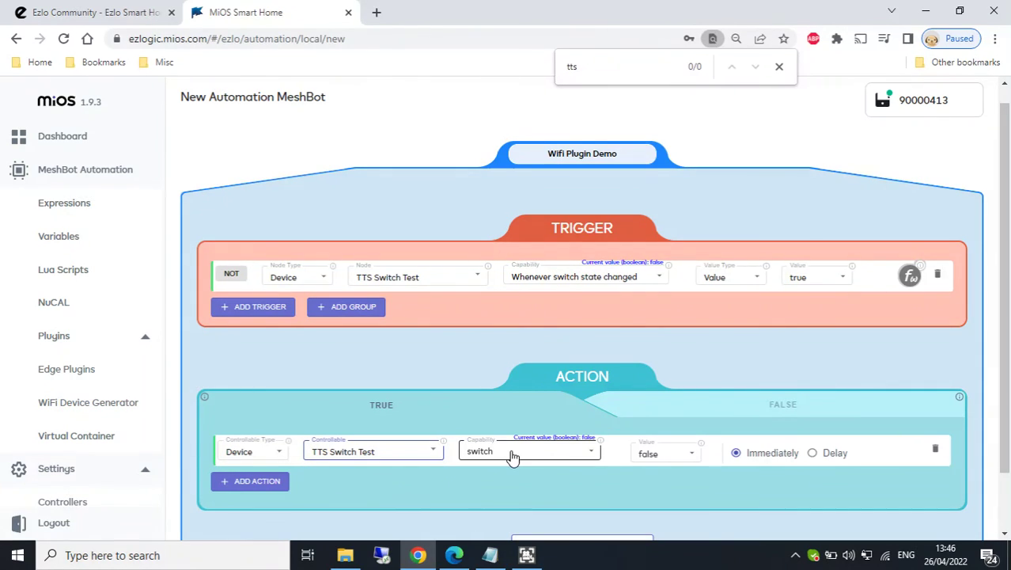
click(671, 454)
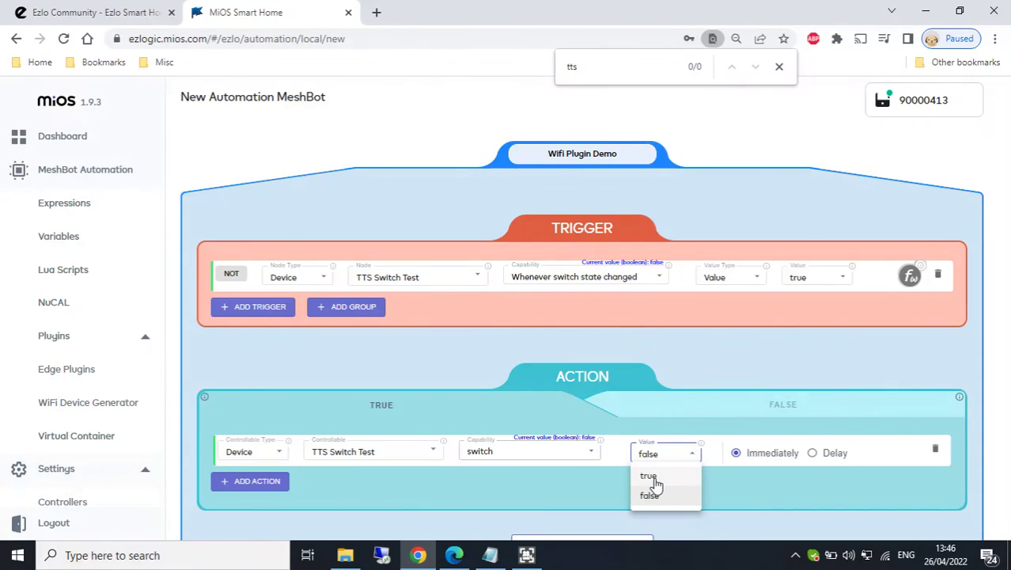
click(649, 476)
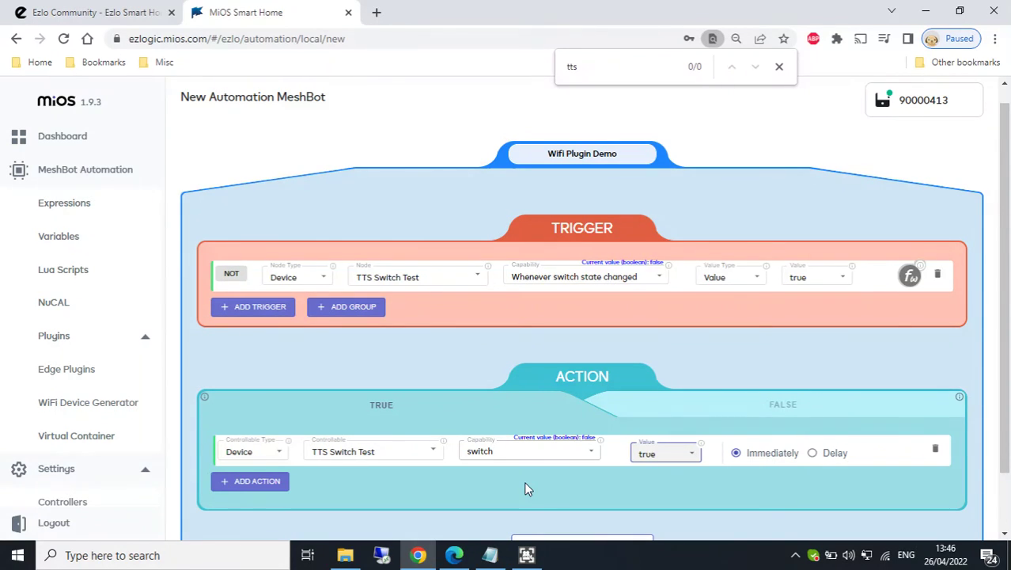
Discard the unsaved MeshBot and return to the WiFi Device Generator's private templates list.
click(84, 402)
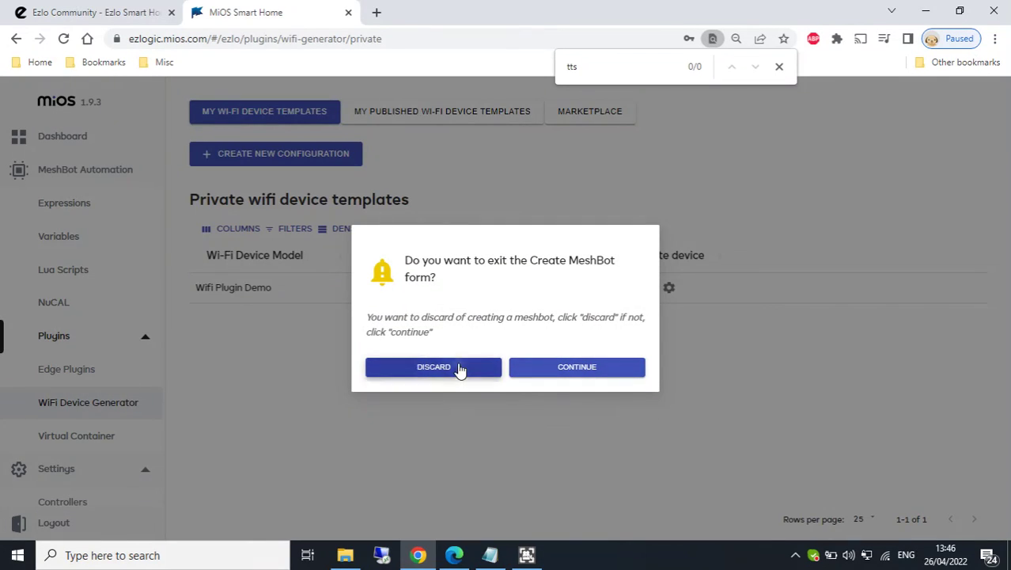
click(459, 368)
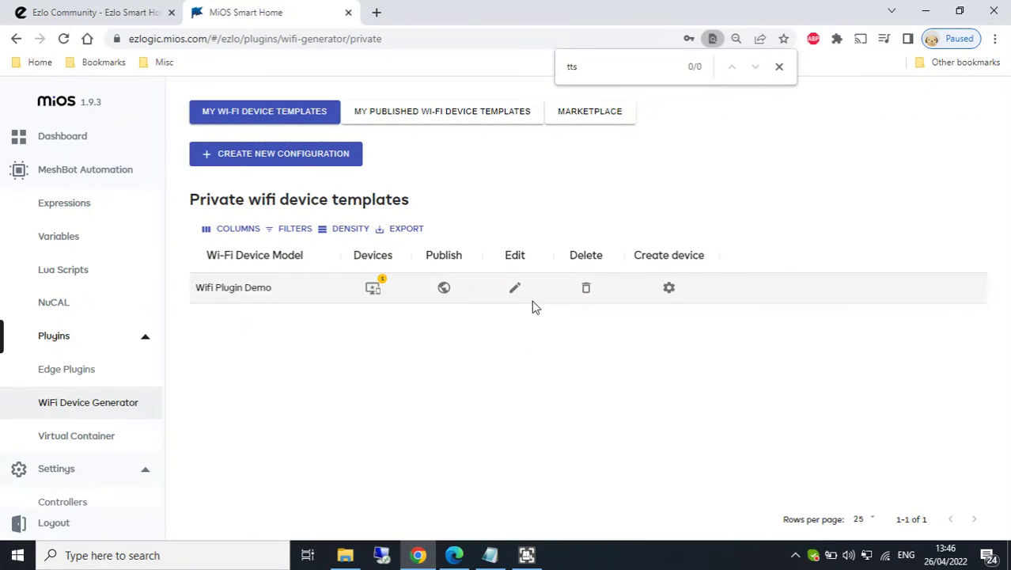